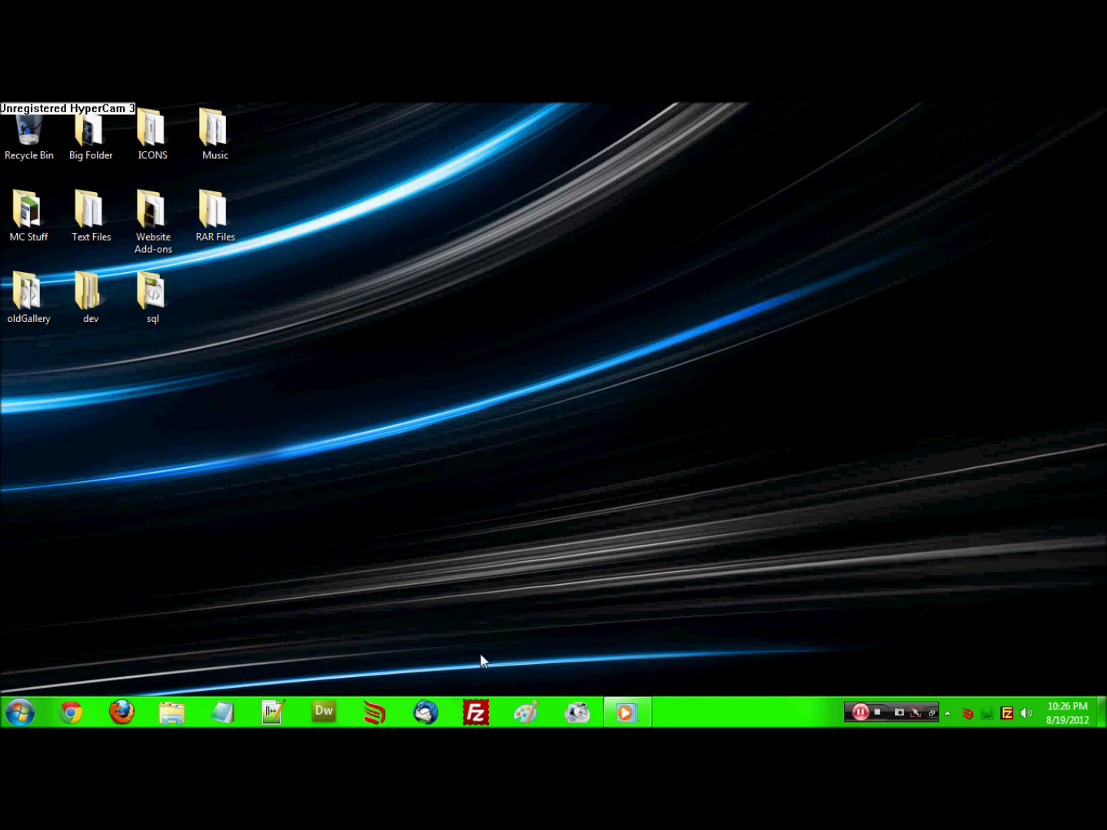
Sign in to no-ip.com in Chrome and open Manage Hosts for teckserver.net
left_click(72, 713)
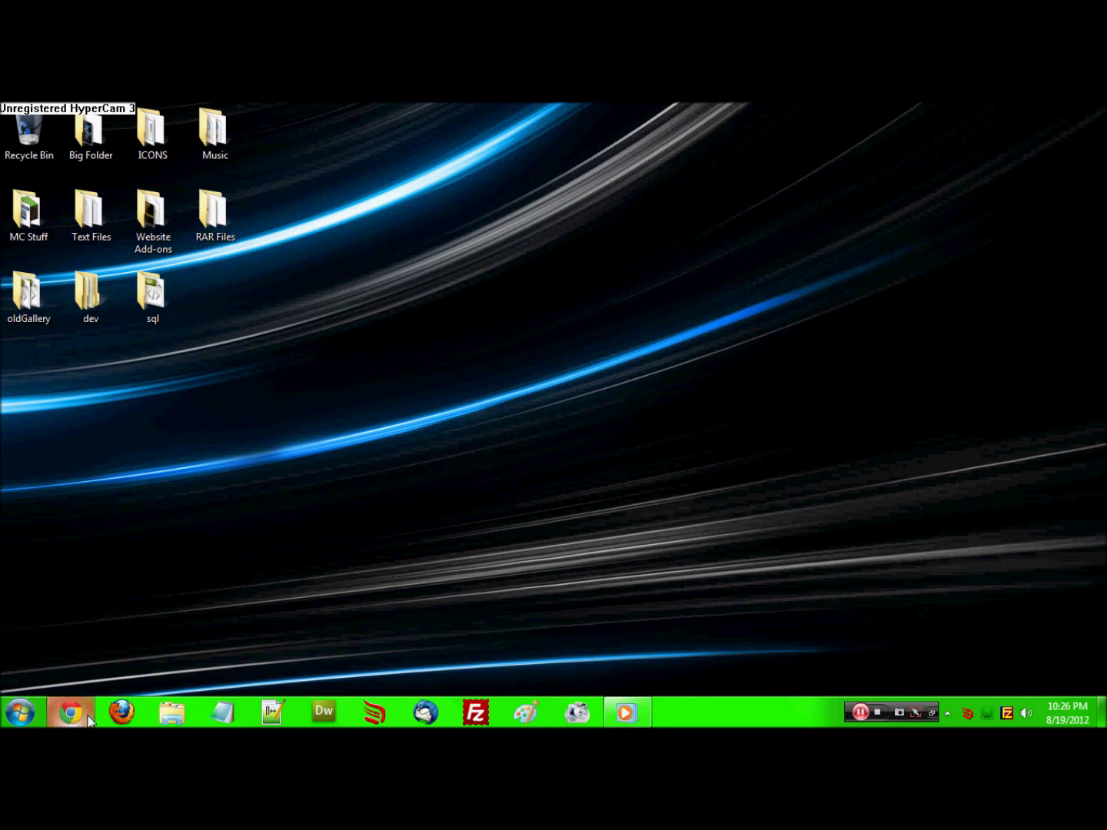
left_click(330, 142)
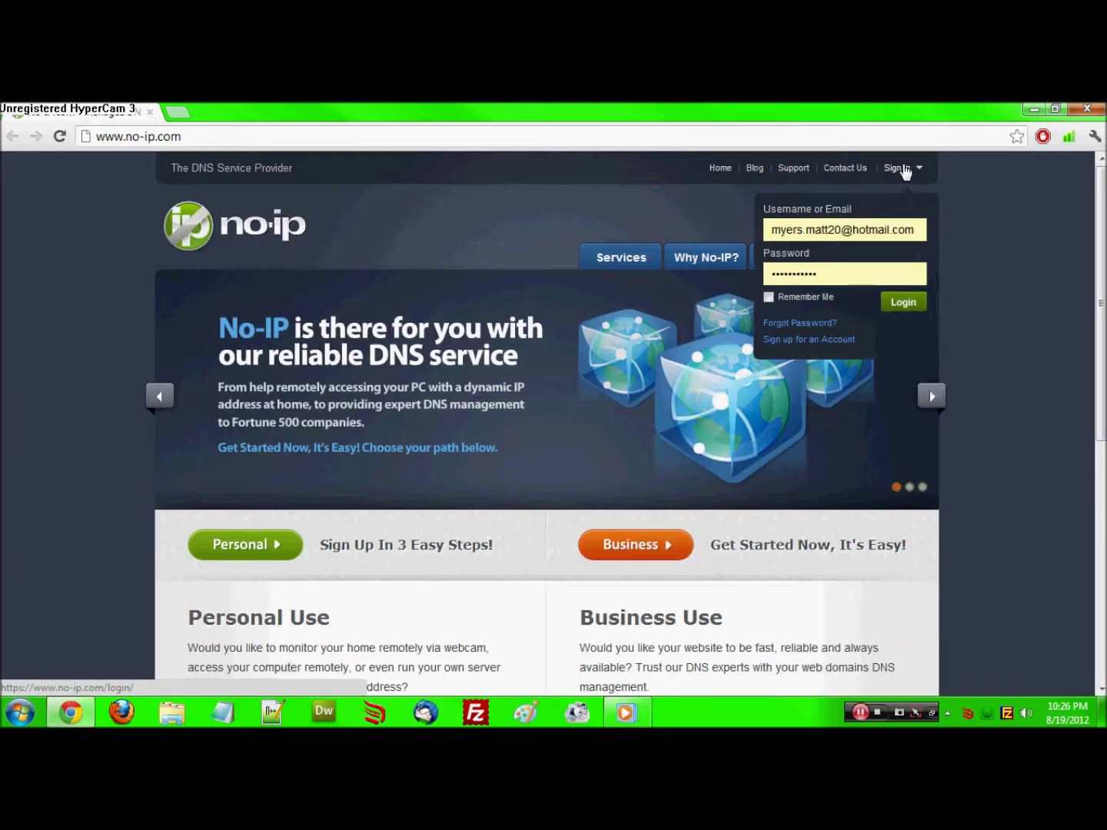
left_click(903, 301)
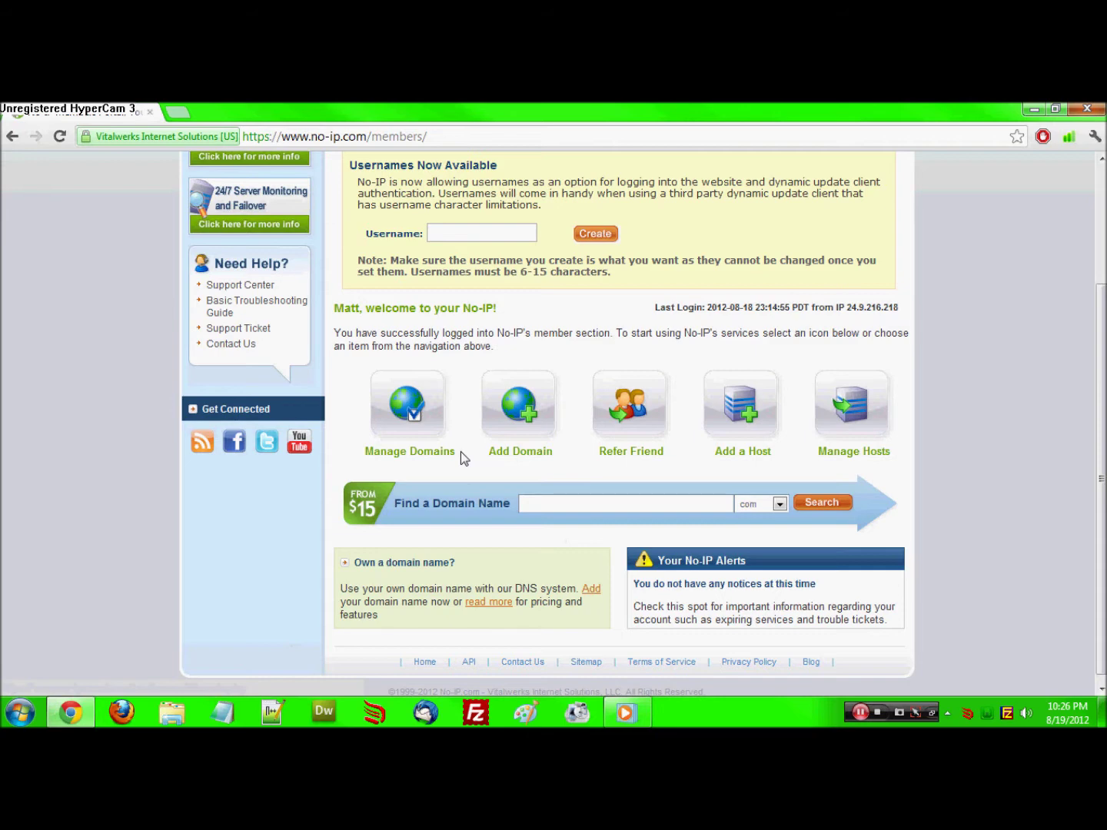
left_click(412, 425)
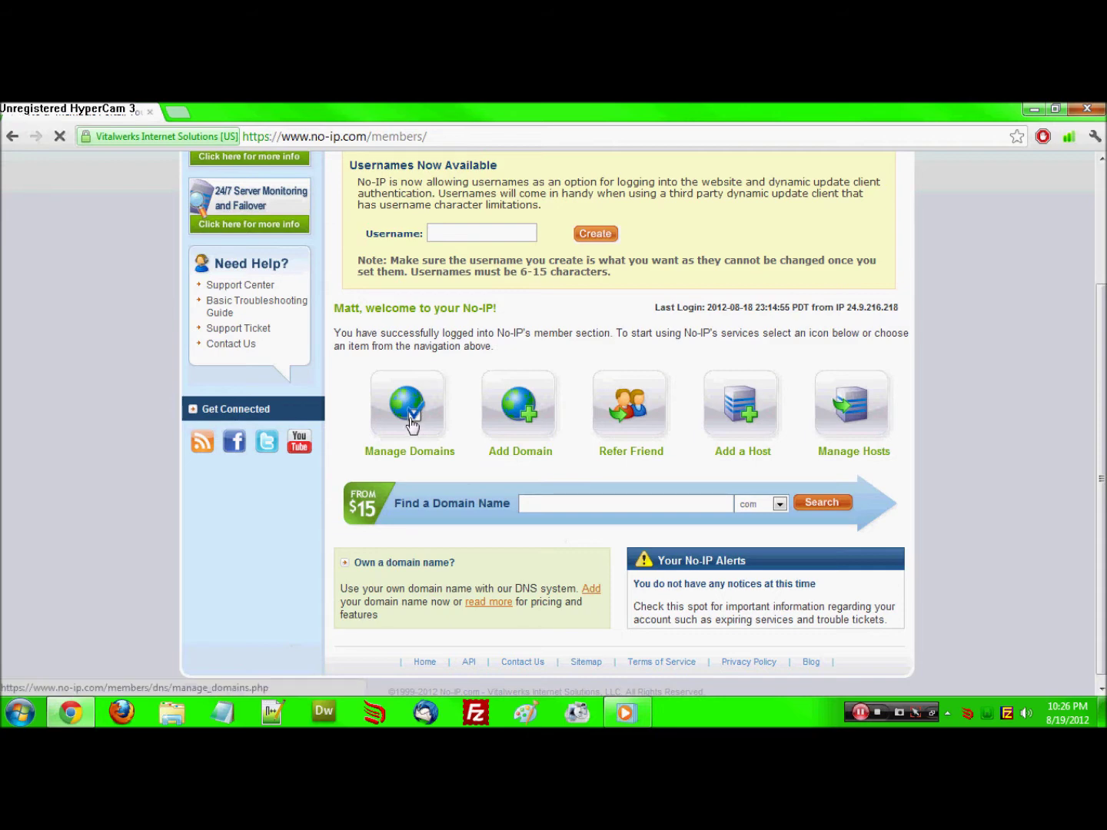
left_click(768, 493)
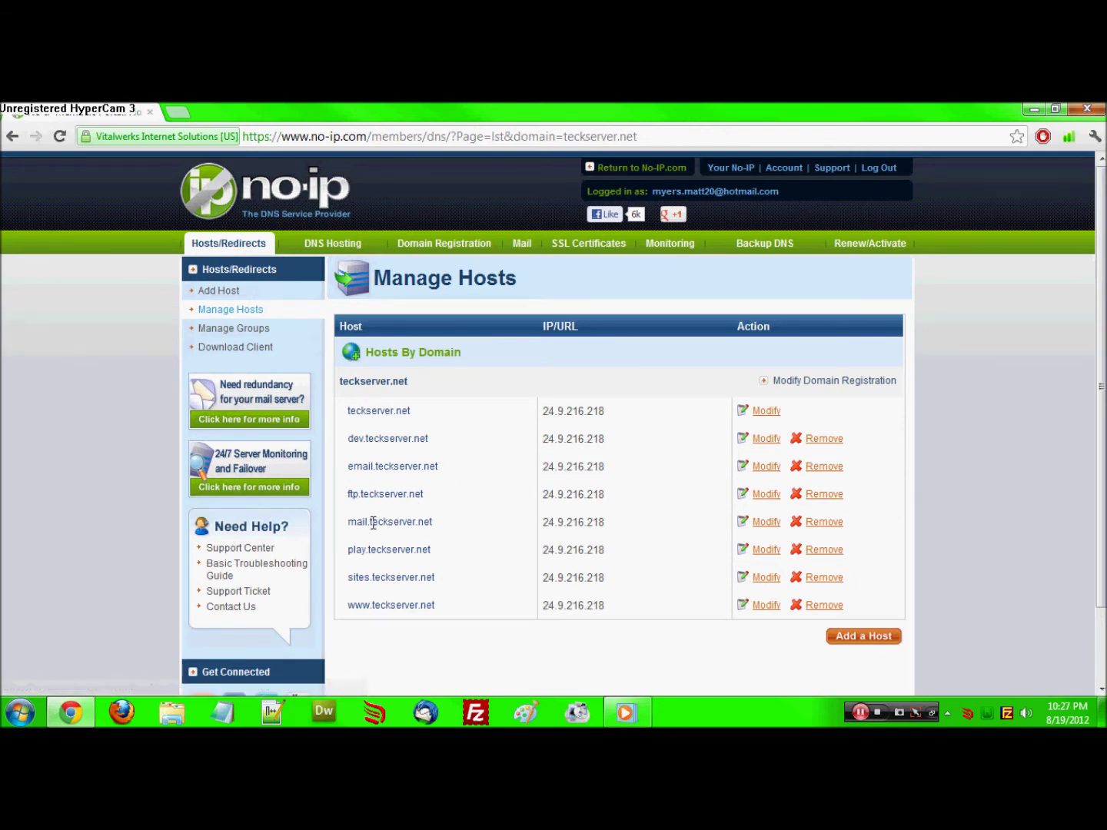
Create host 'test' under teckserver.net at 24.9.216.218, then minimize Chrome
left_click_drag(376, 463, 348, 436)
left_click(353, 463)
left_click(350, 437)
left_click(855, 636)
left_click(627, 447)
type("test")
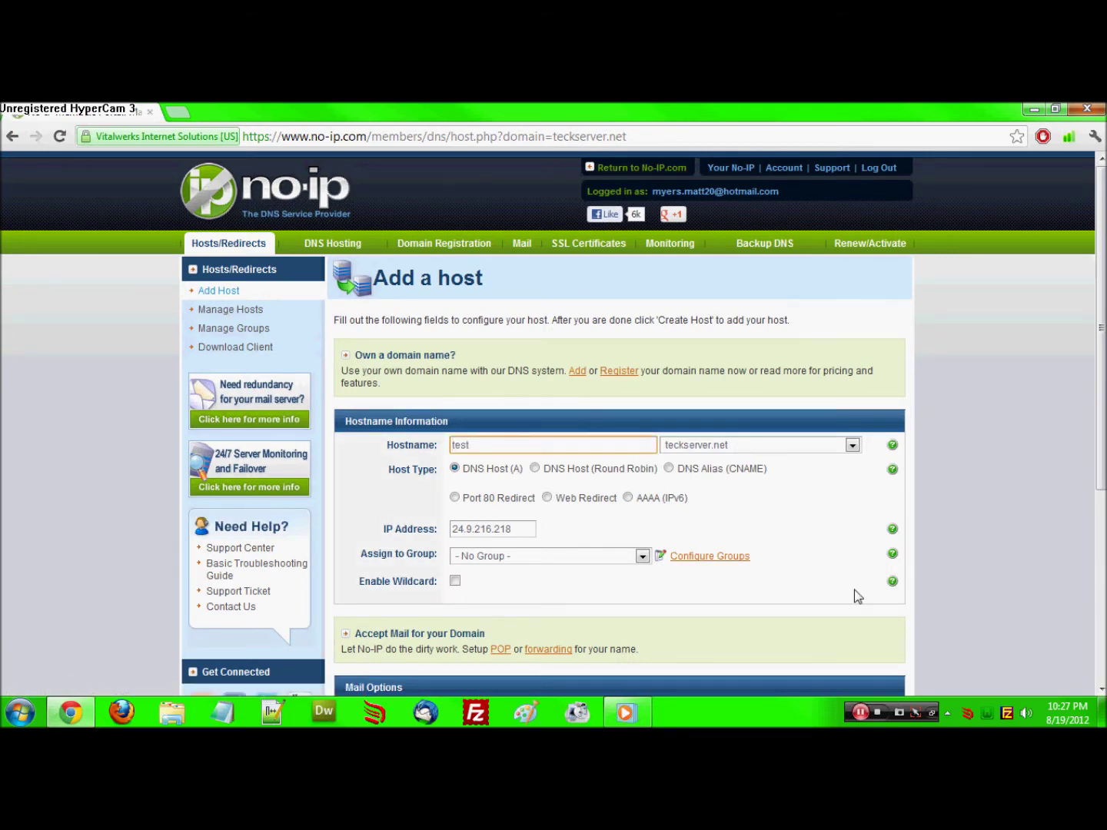
scroll(854, 593, "down", 5)
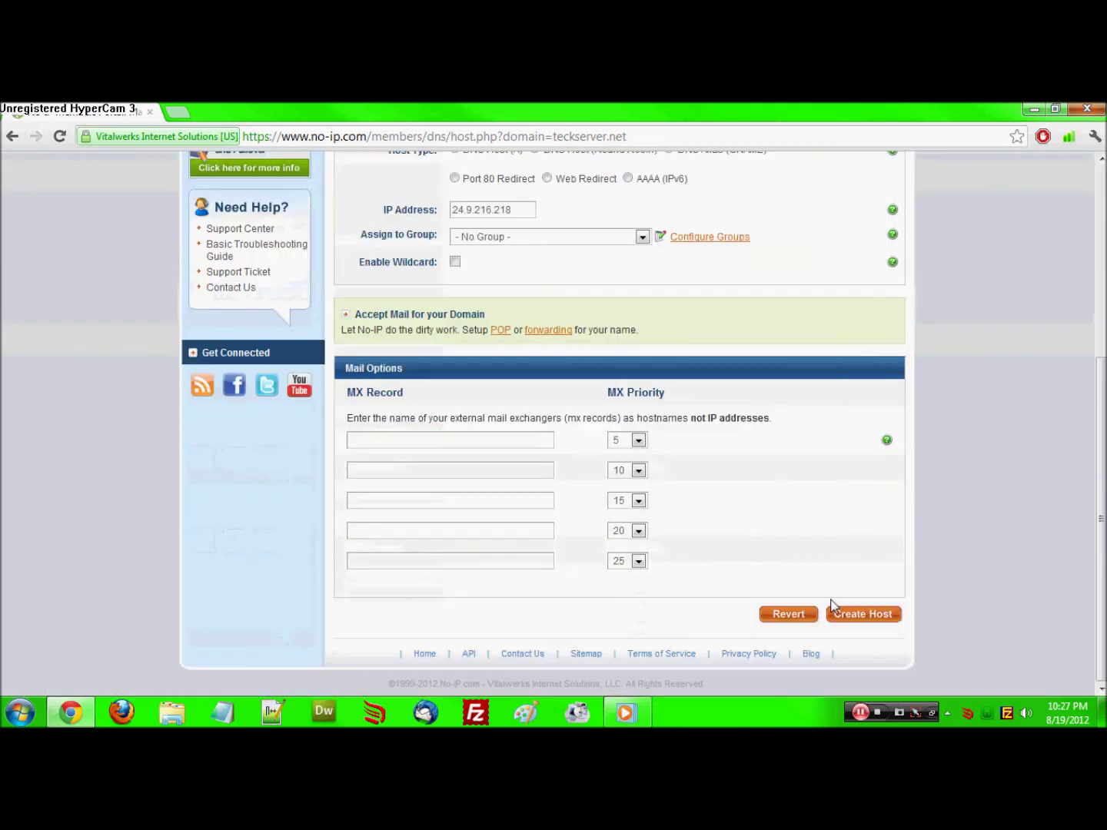
left_click(858, 619)
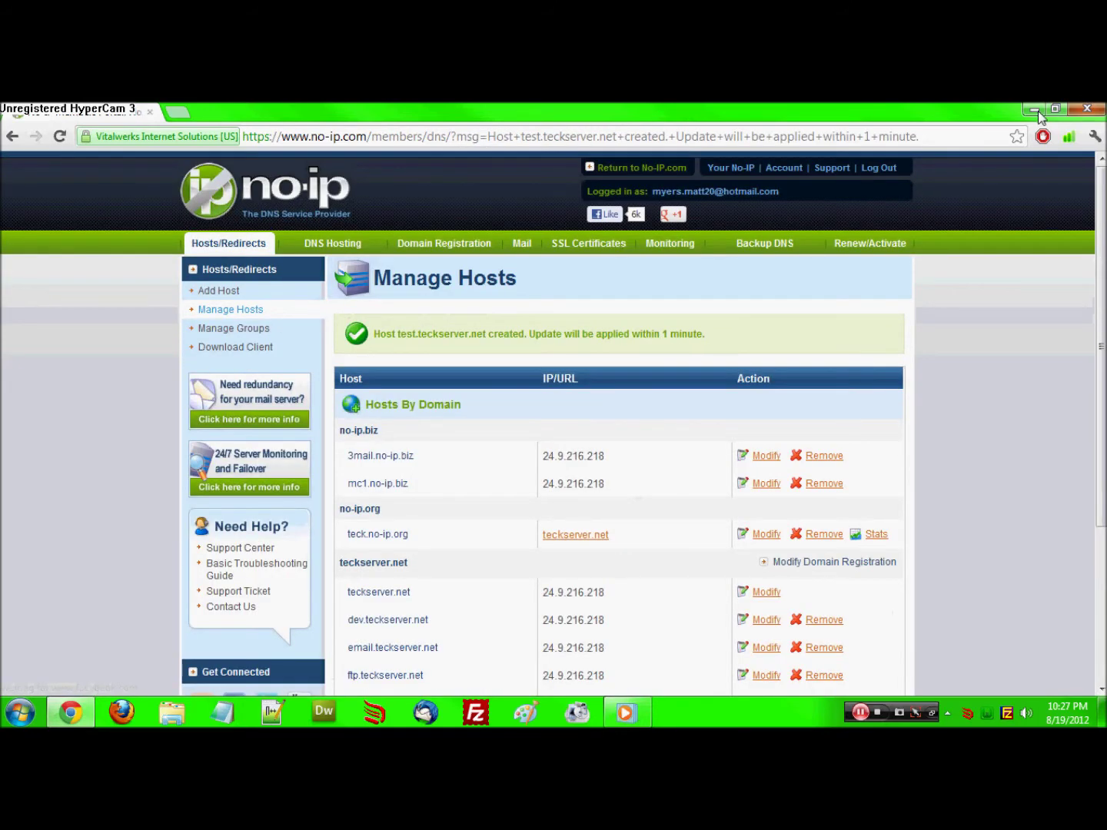
left_click(1038, 114)
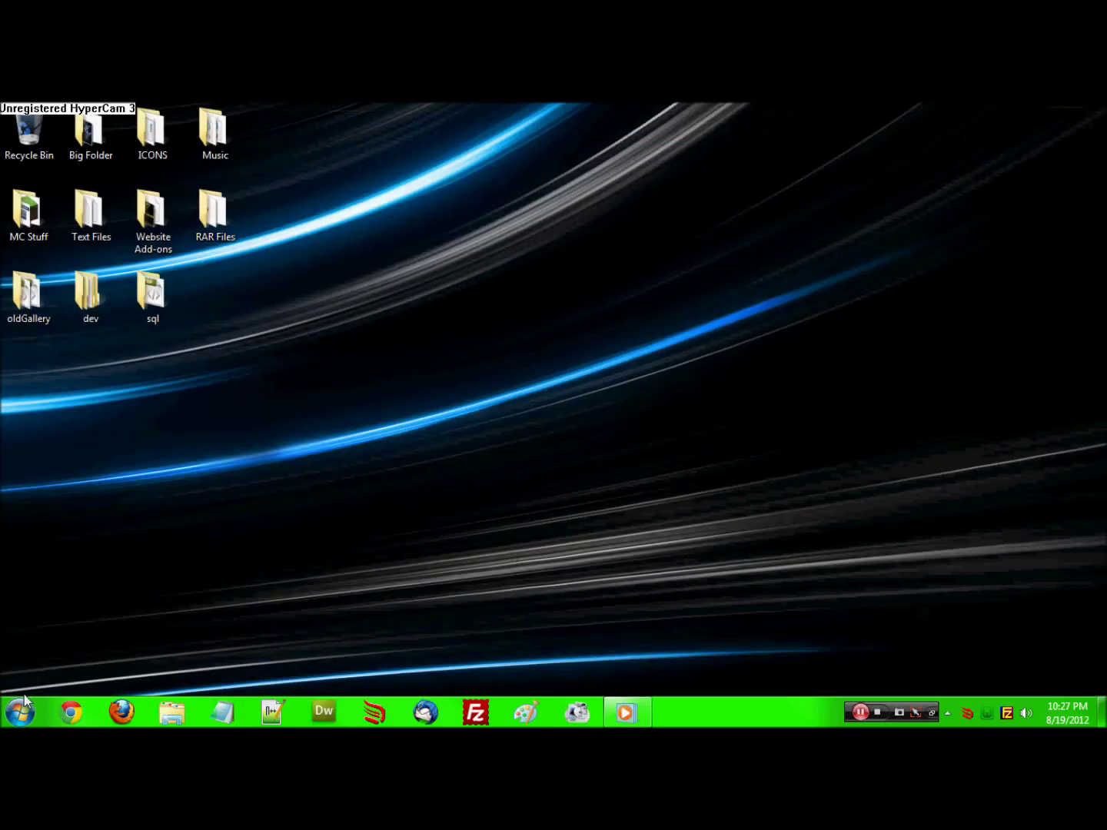
Launch Notepad from Start > All Programs > Accessories
left_click(25, 700)
left_click(81, 642)
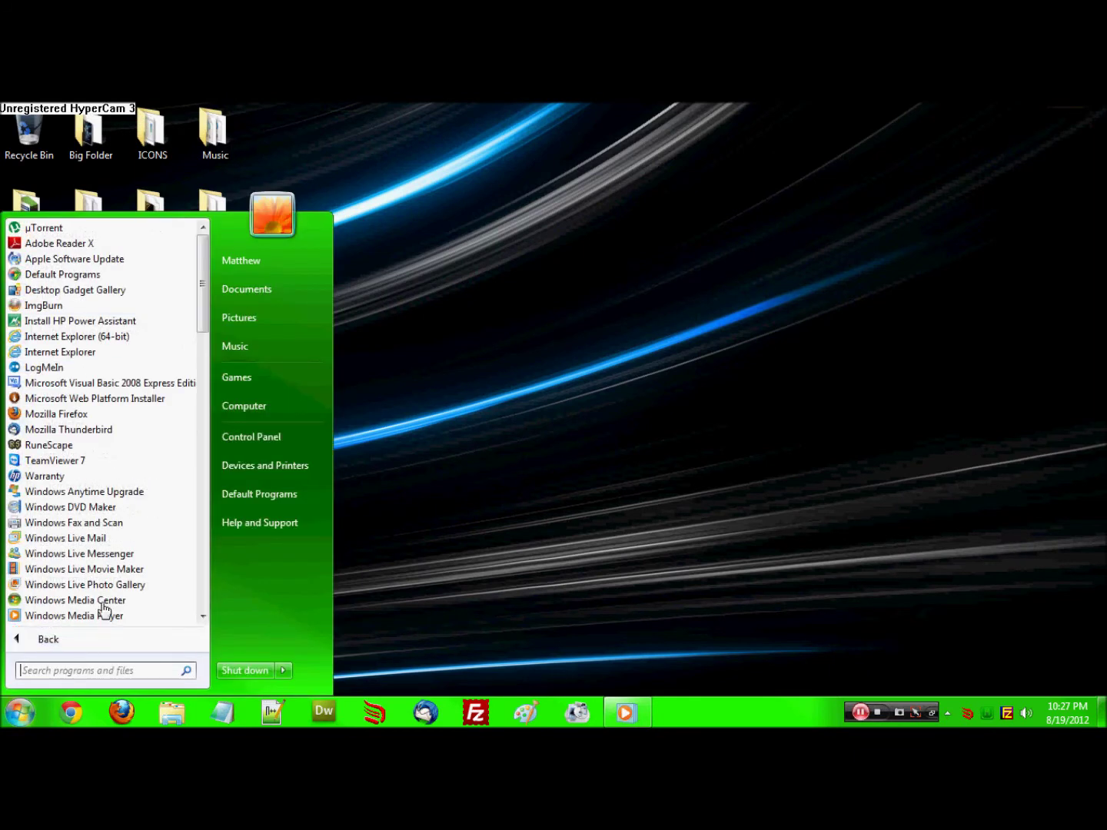
scroll(96, 330, "down", 5)
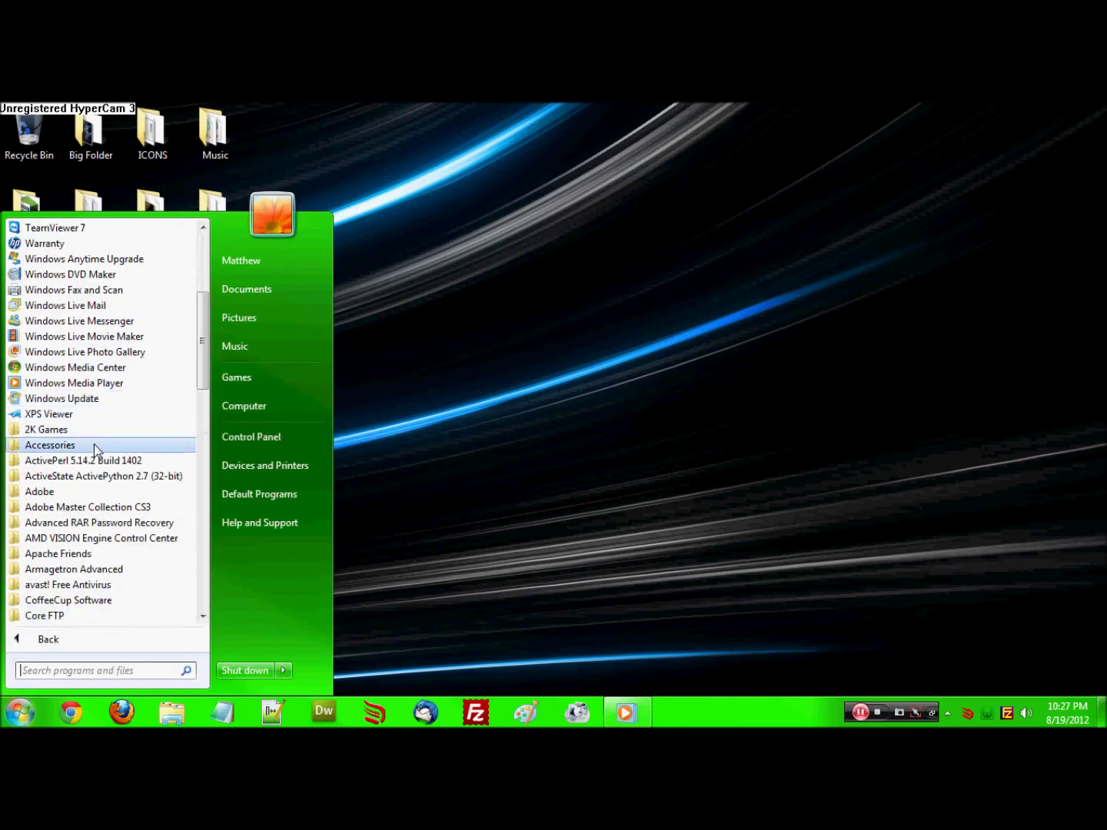
left_click(94, 446)
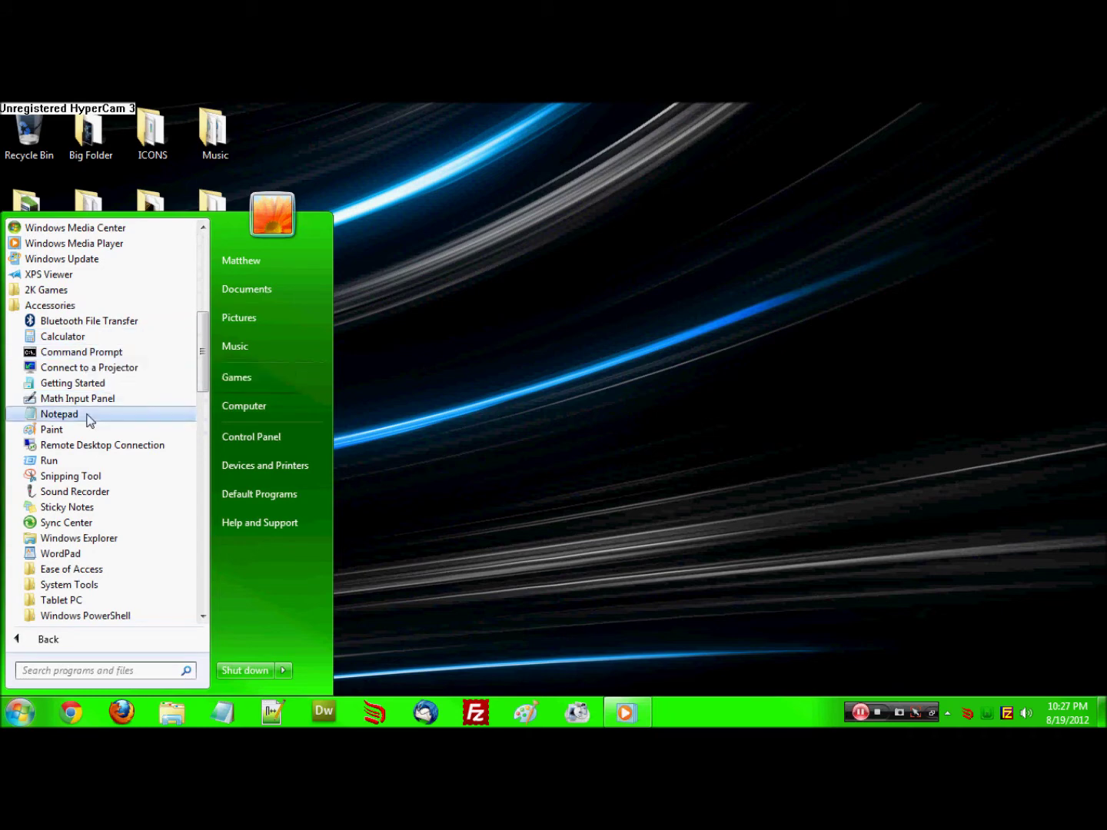
right_click(90, 421)
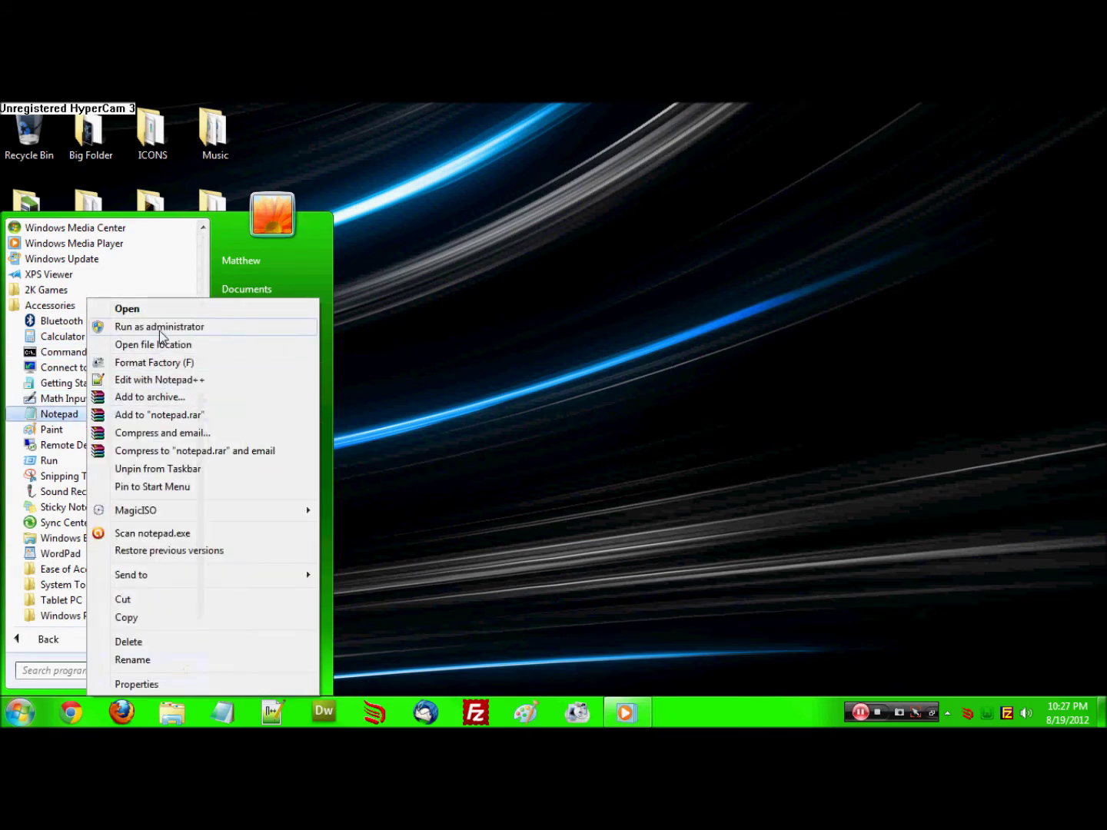
key("Escape")
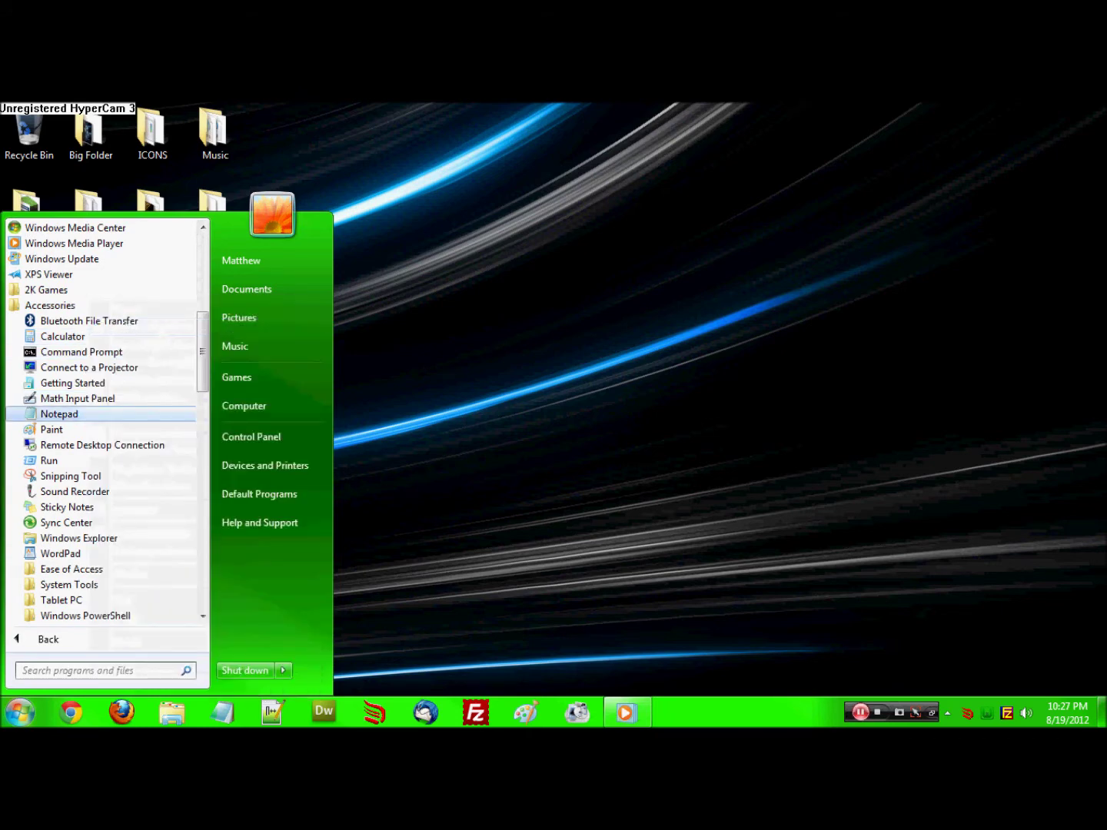
key("Return")
In Notepad's Open dialog, browse to C:\Windows\System32\drivers\etc
left_click(359, 246)
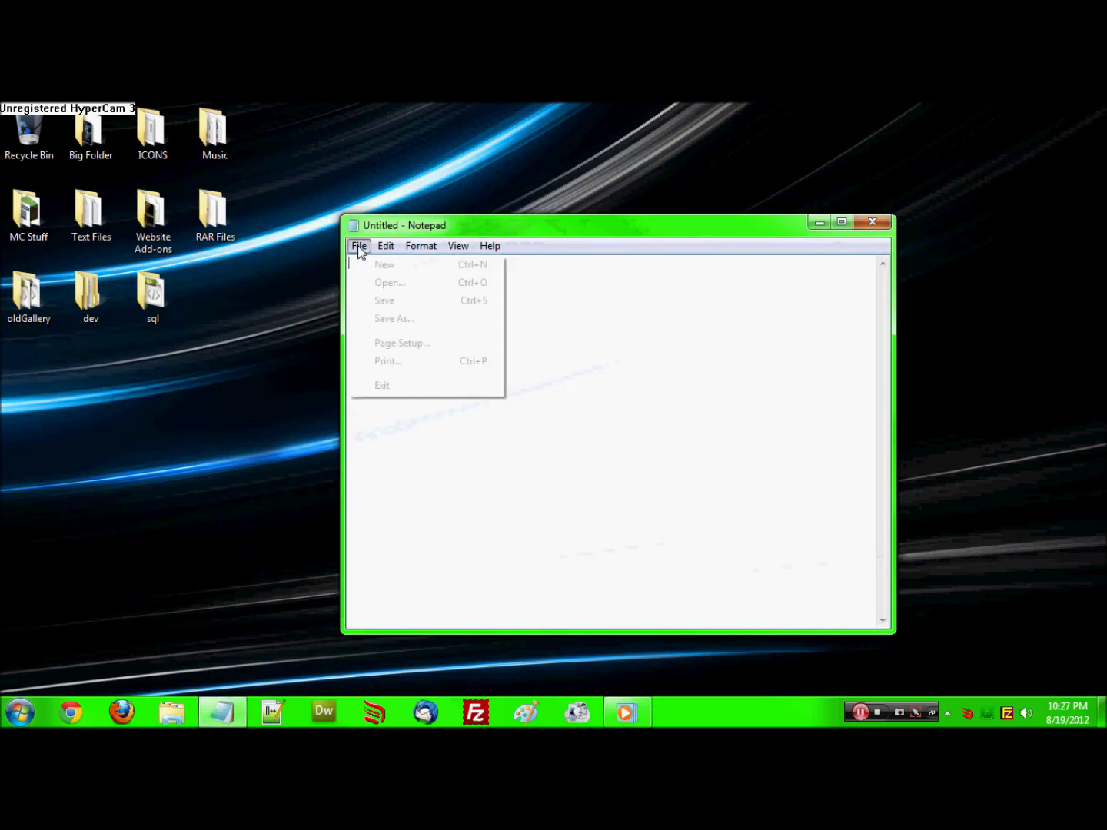
left_click(381, 282)
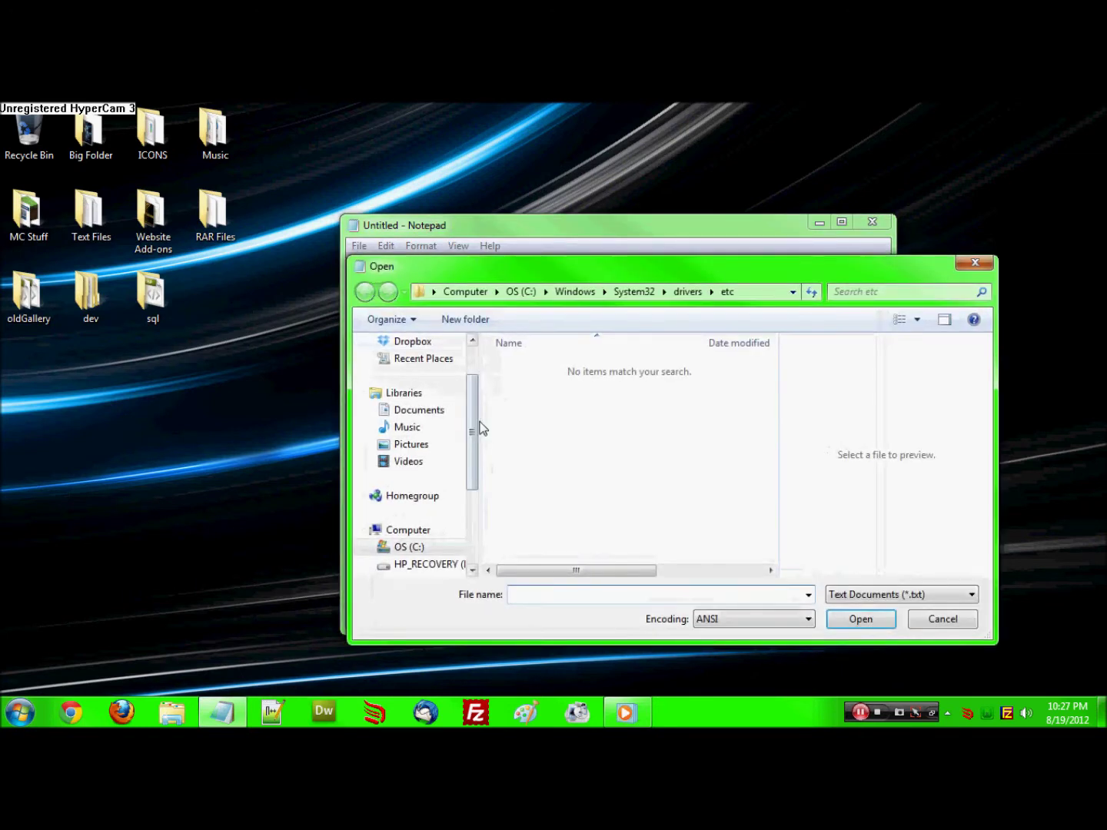
left_click(466, 291)
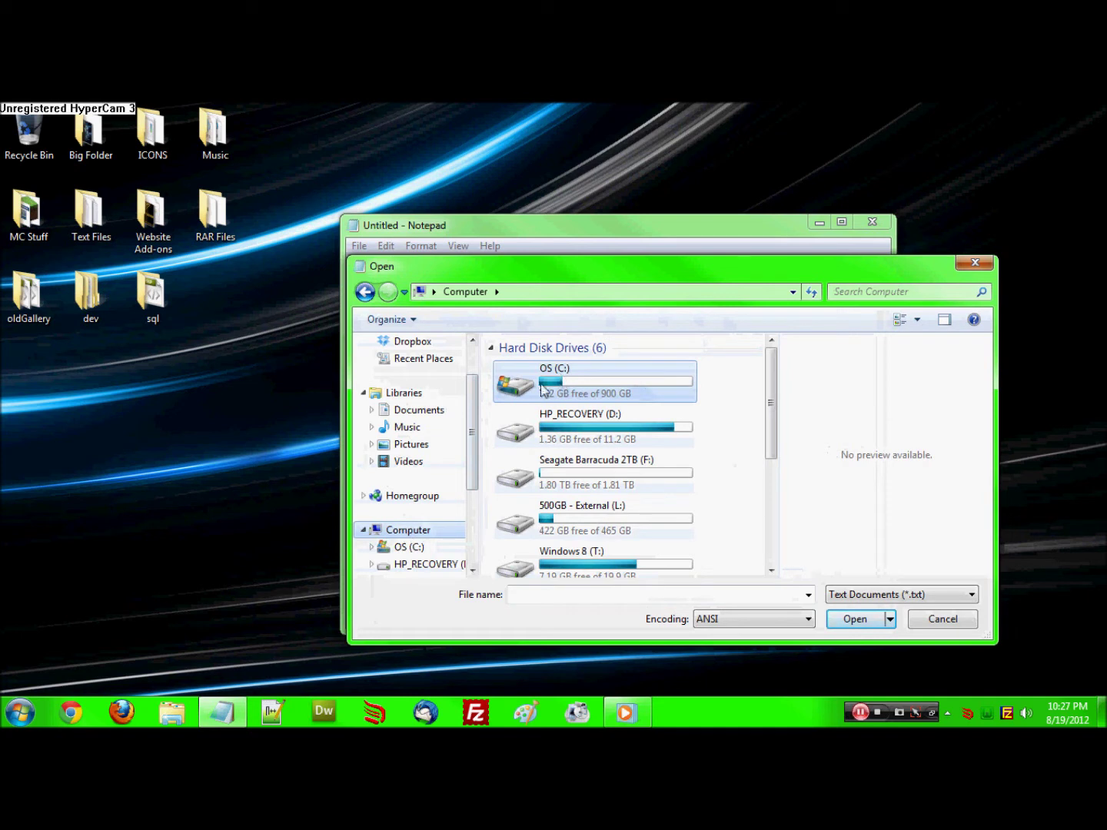
double_click(577, 392)
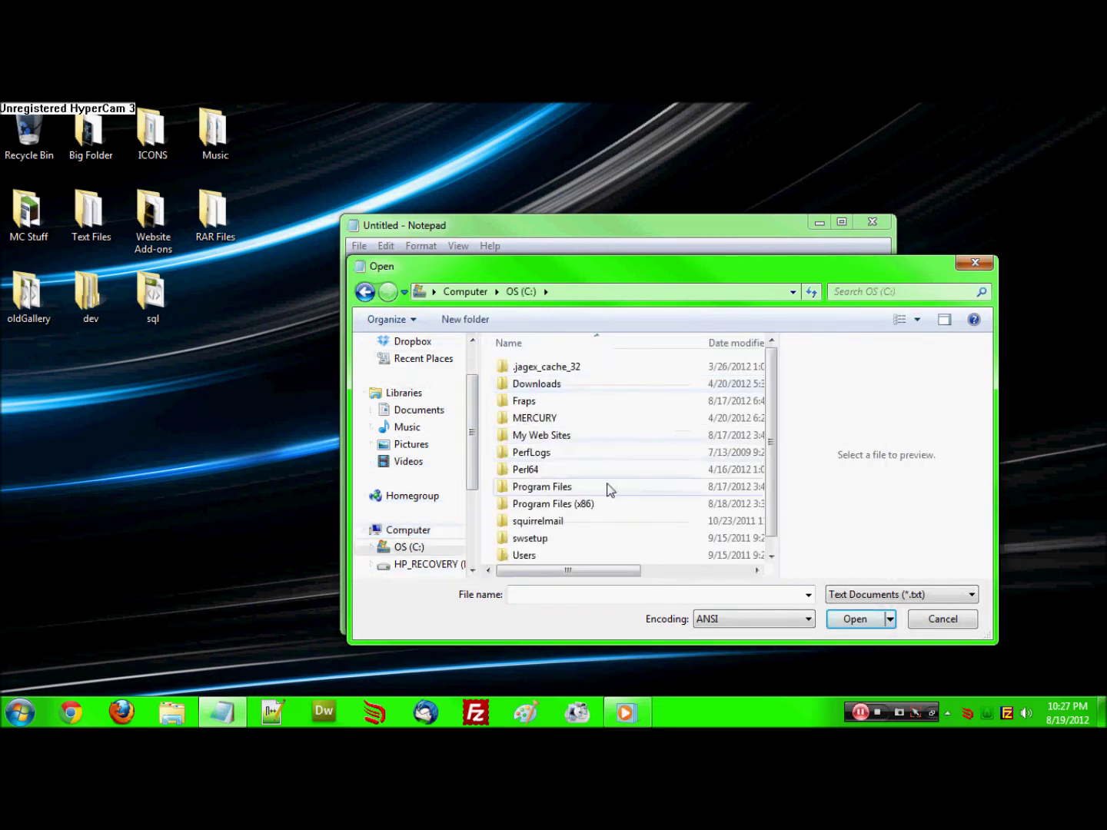
scroll(773, 498, "down", 1)
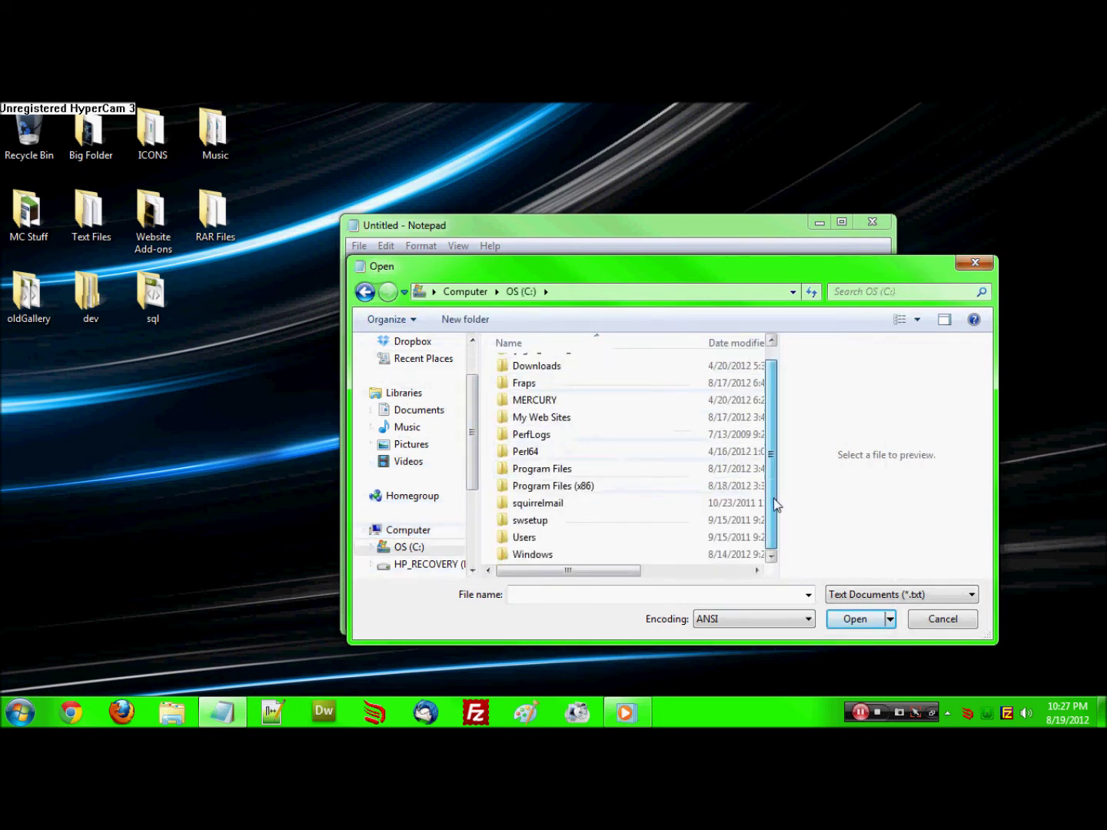
double_click(570, 559)
left_click_drag(771, 370, 767, 514)
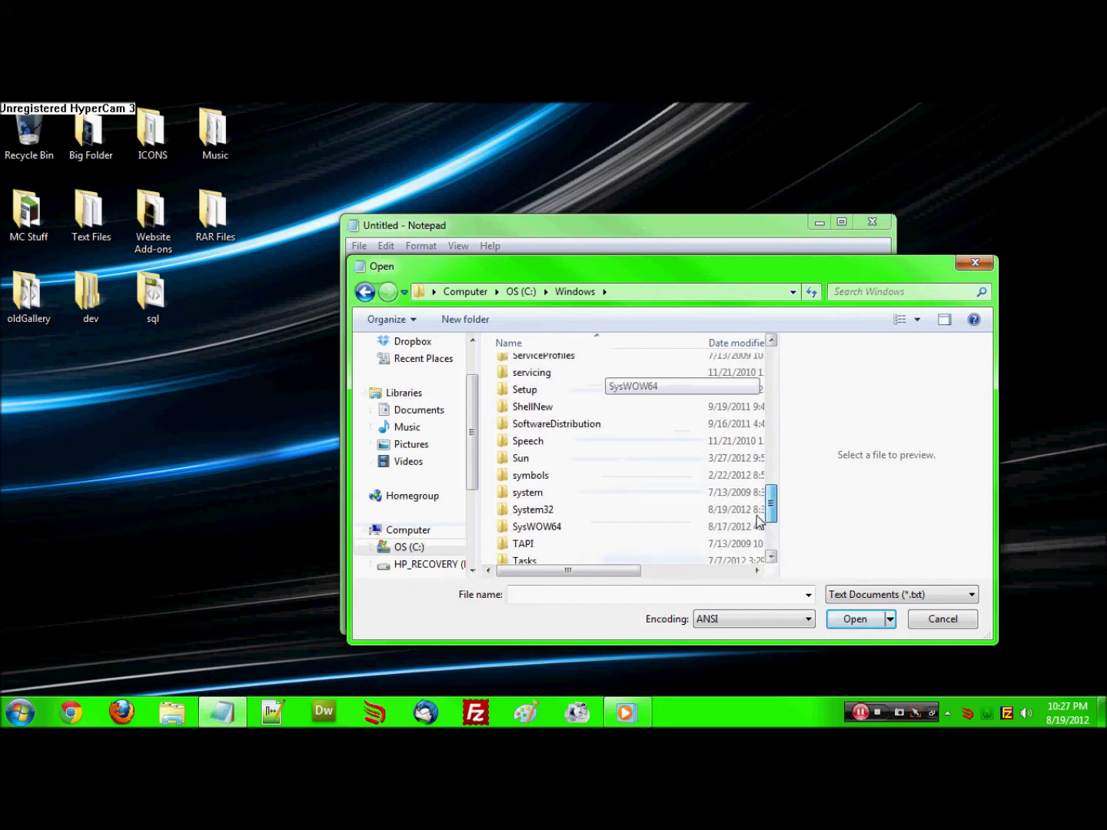
double_click(574, 514)
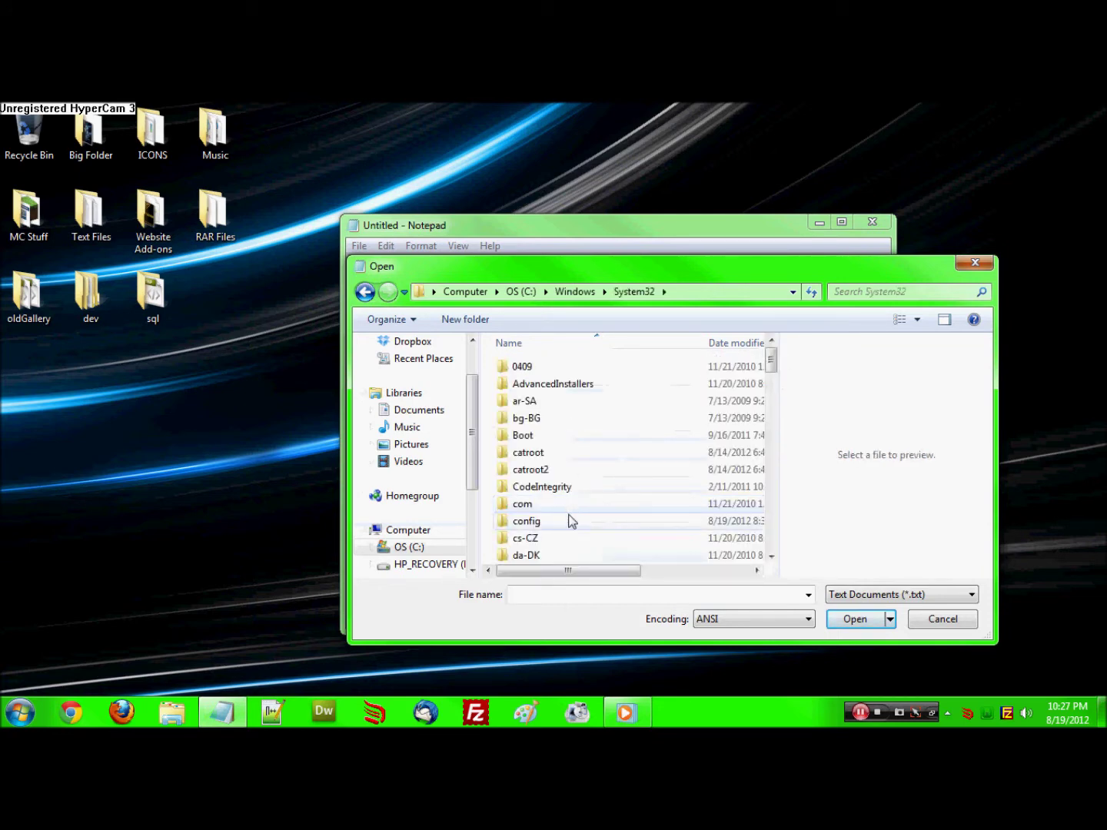
scroll(607, 515, "down", 1)
scroll(615, 511, "down", 2)
double_click(560, 472)
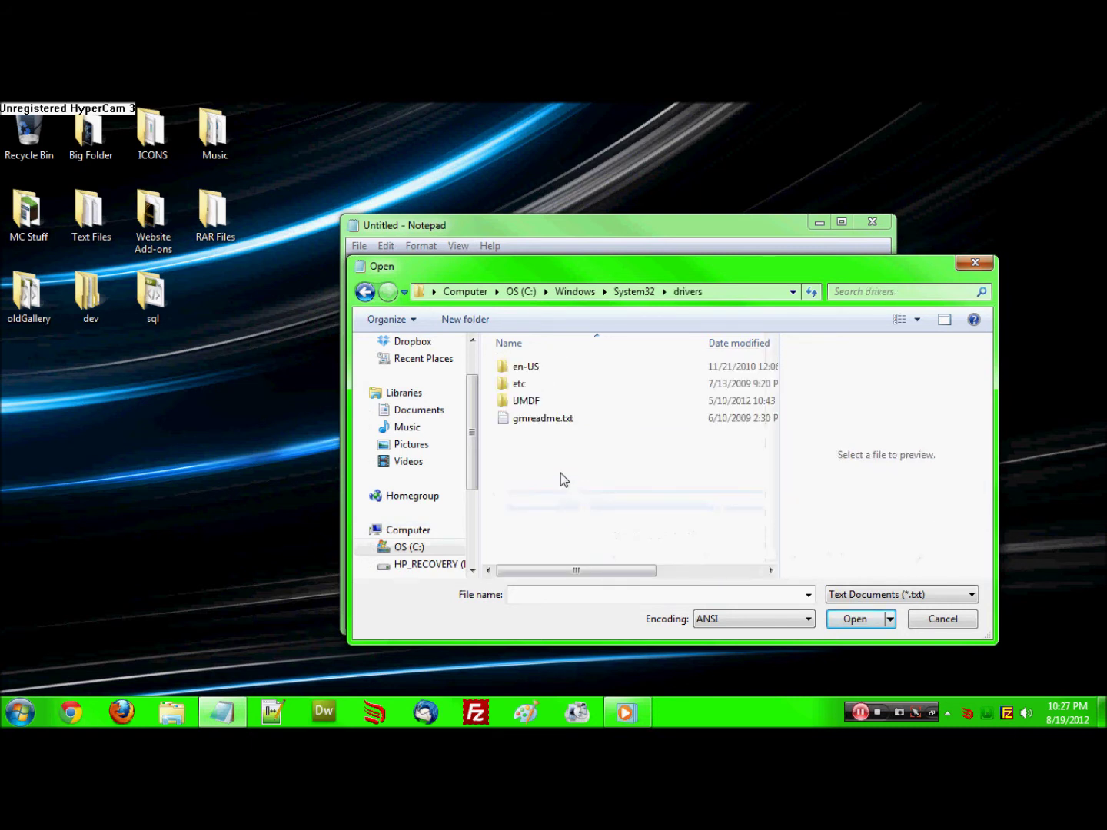
double_click(534, 384)
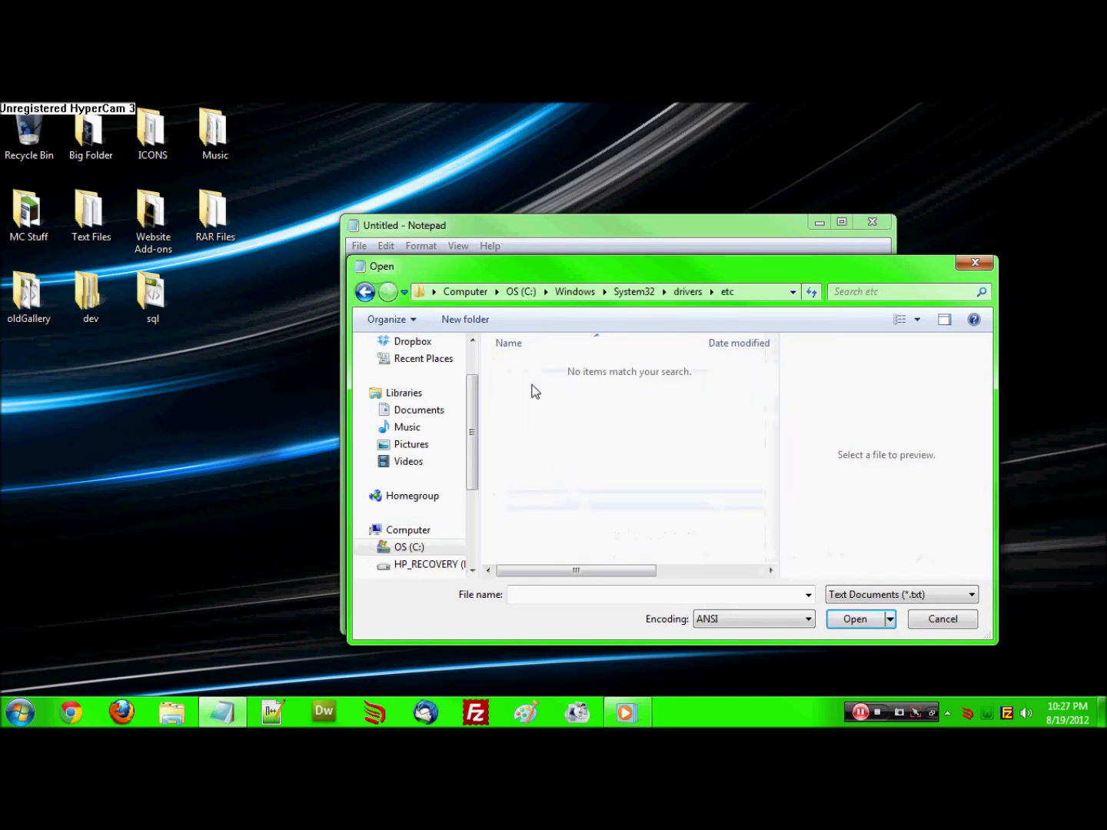
Show All Files and open the hosts file
left_click(897, 594)
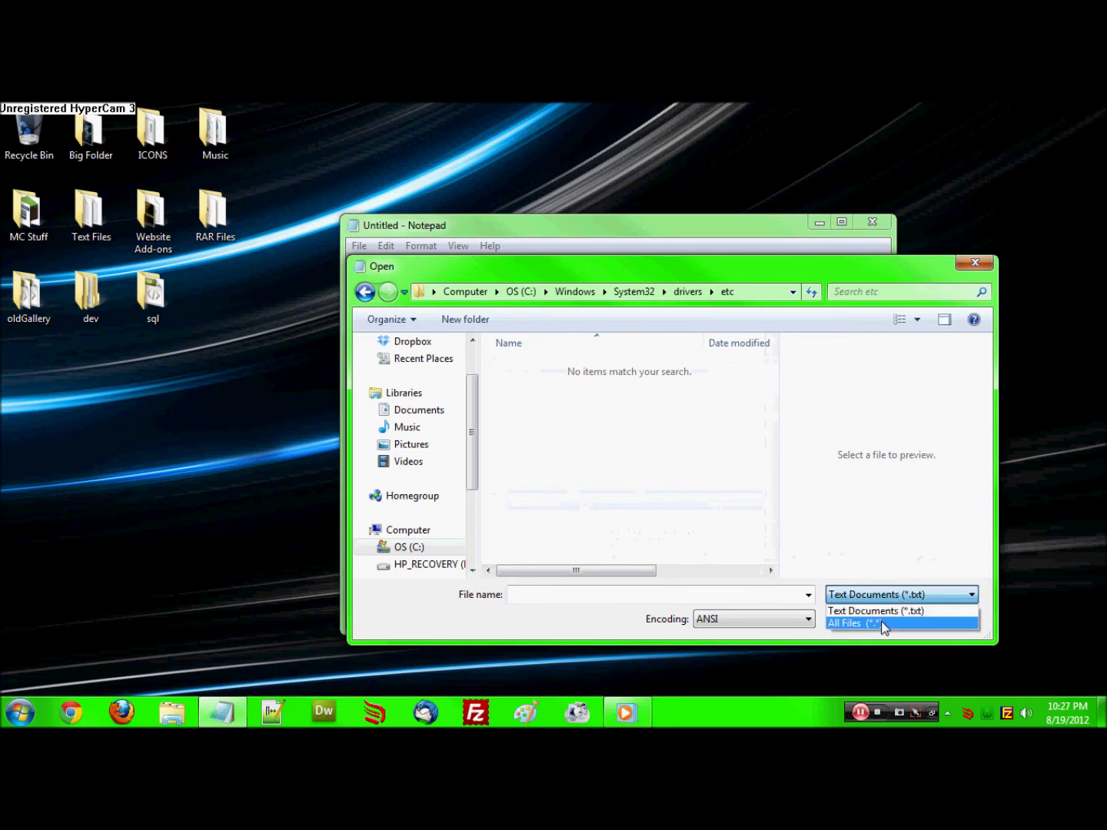
left_click(864, 624)
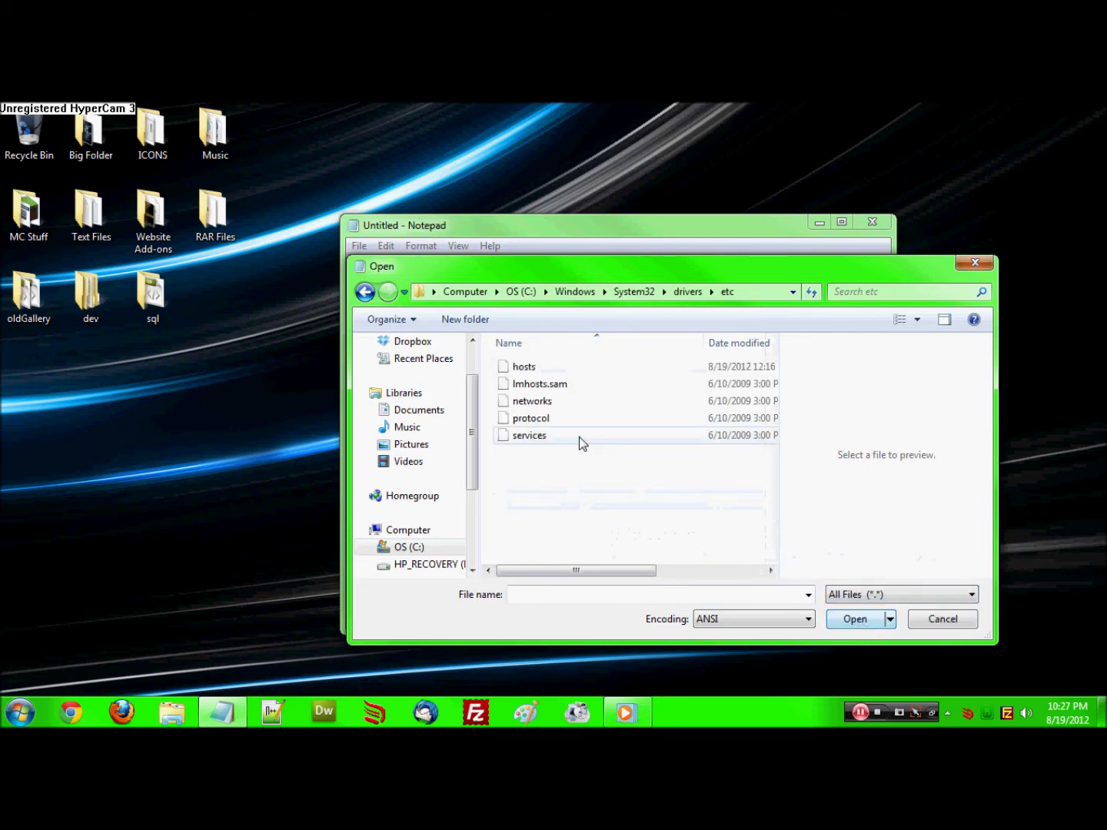
left_click(538, 366)
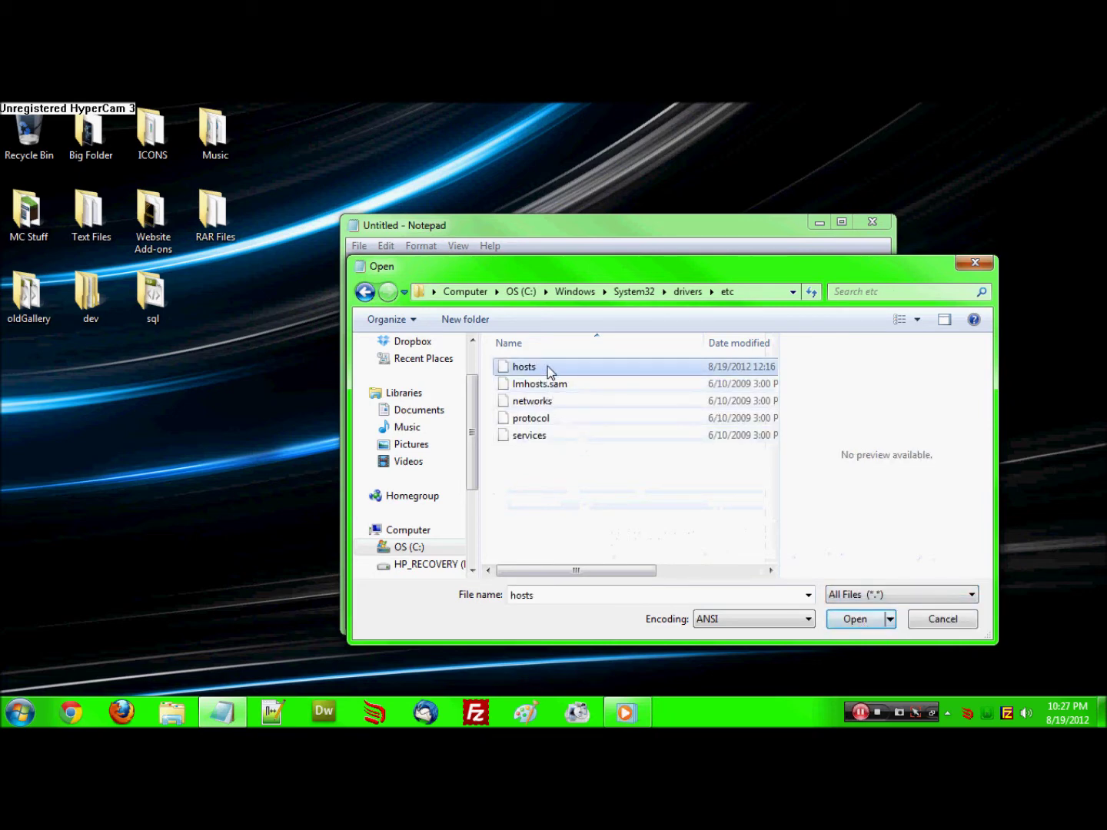
left_click(855, 620)
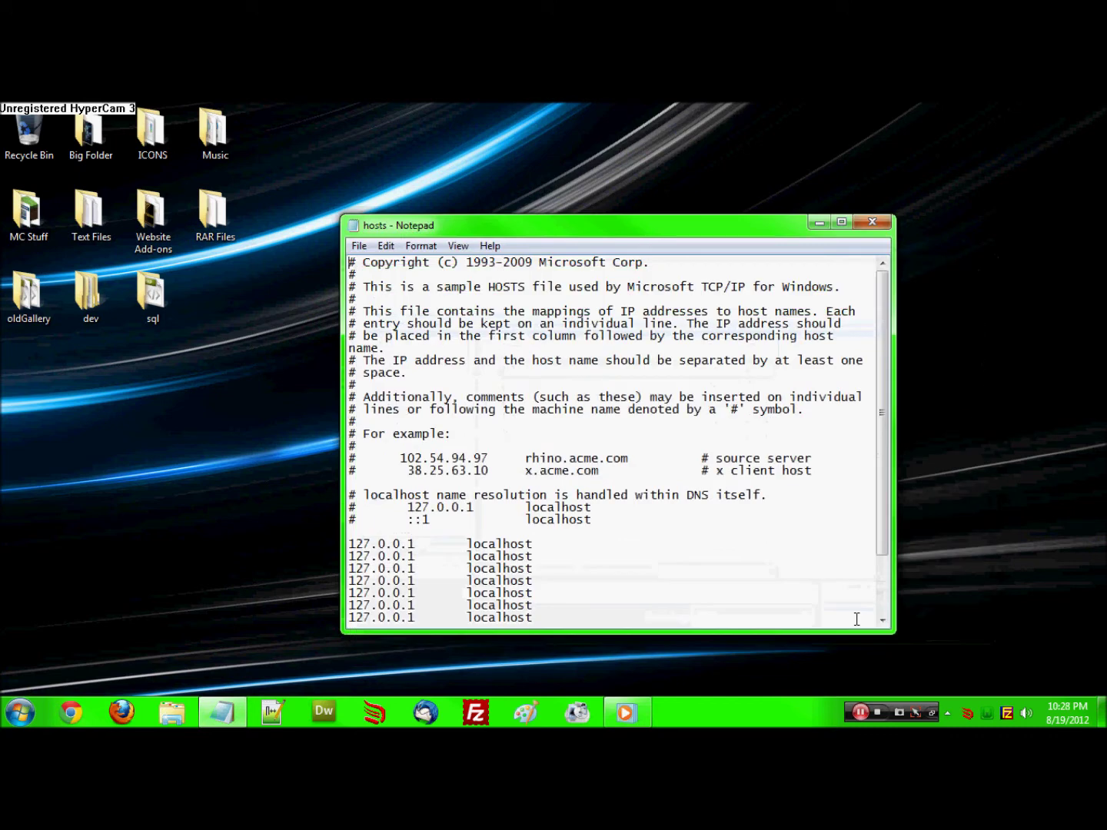
Append 127.0.0.1 entries for test.localhost and test.teckserver.net to hosts and save
double_click(532, 231)
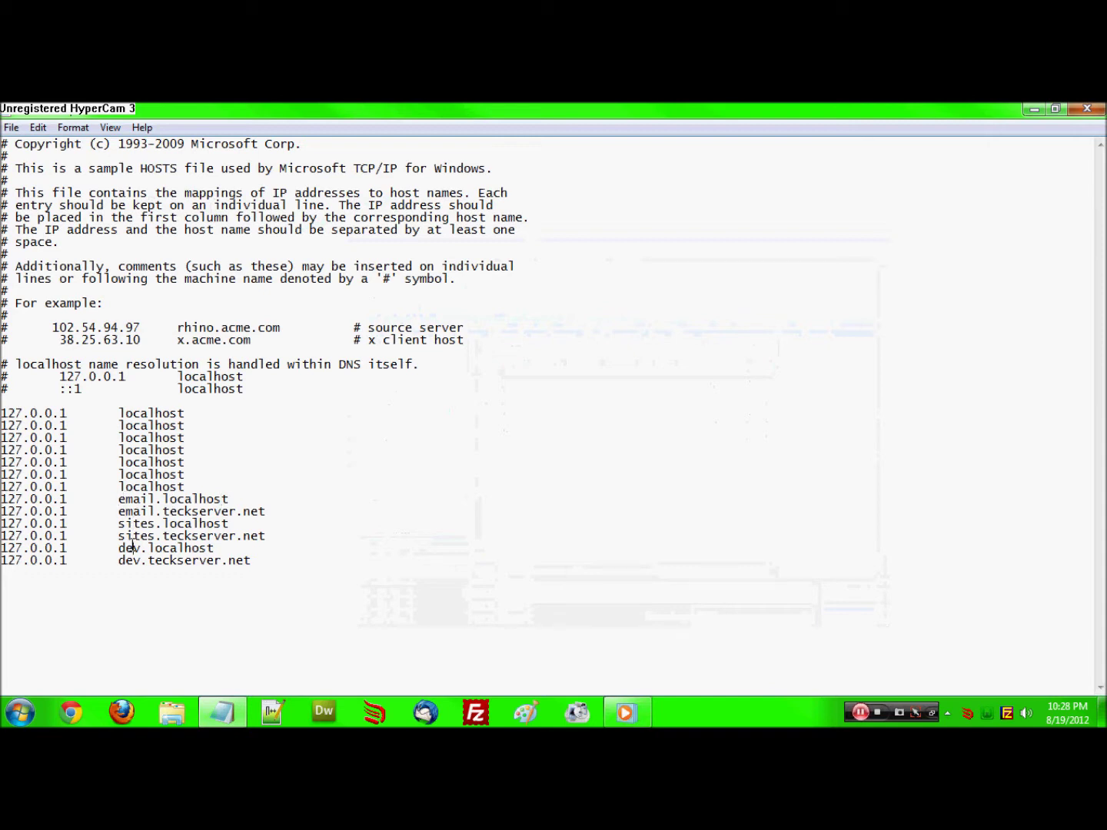
left_click_drag(254, 564, 5, 549)
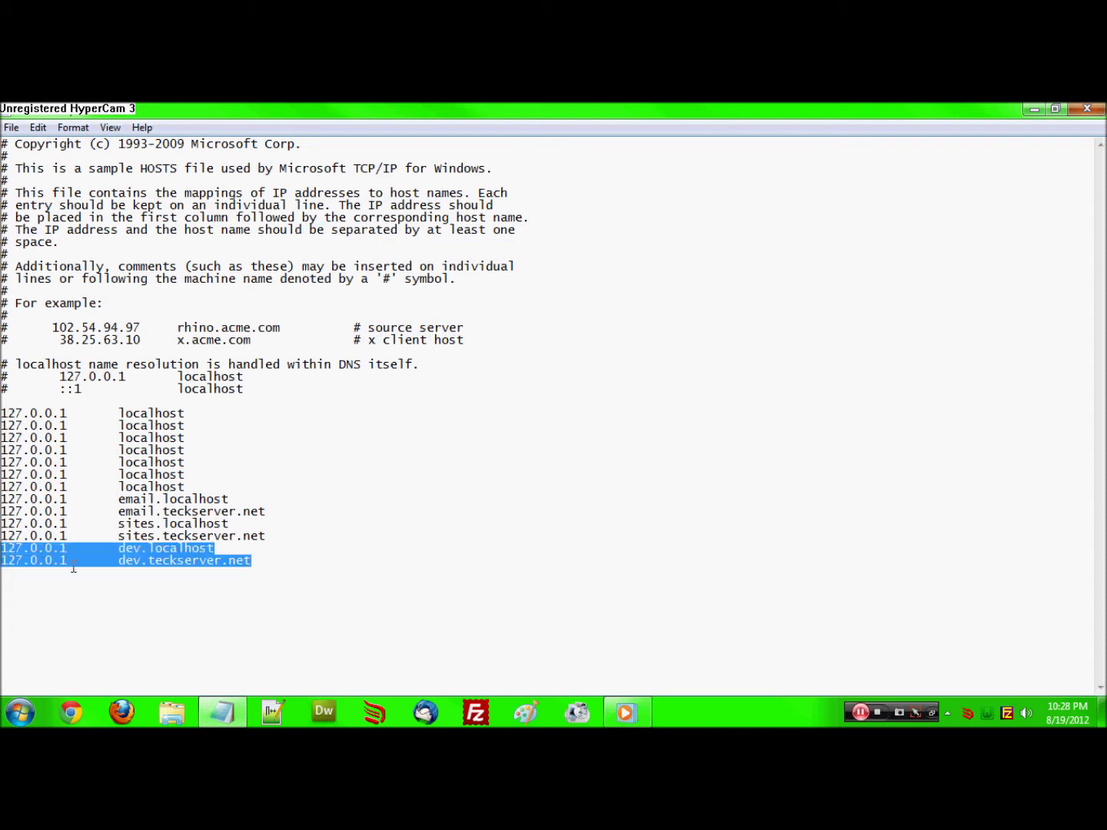
left_click(262, 569)
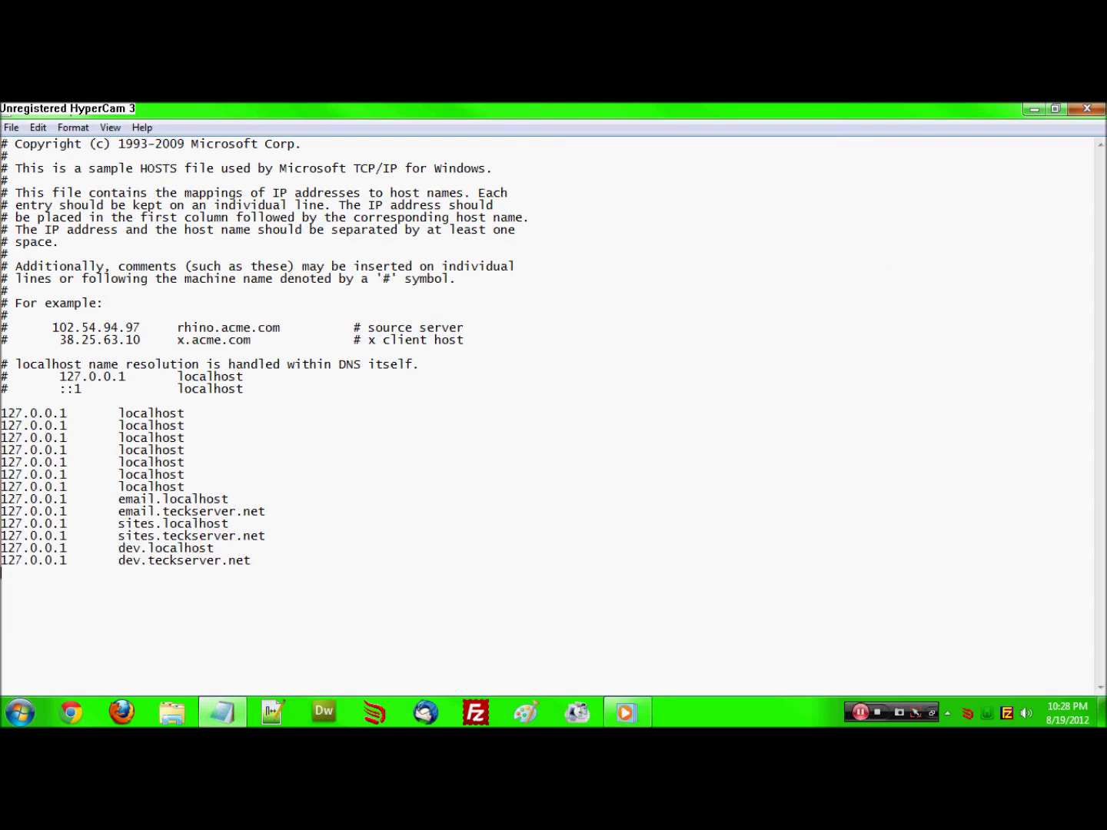
key("Return")
type("127.0.0.1\tdev.localhost 127.0.0.1\tdev.teckserver.net")
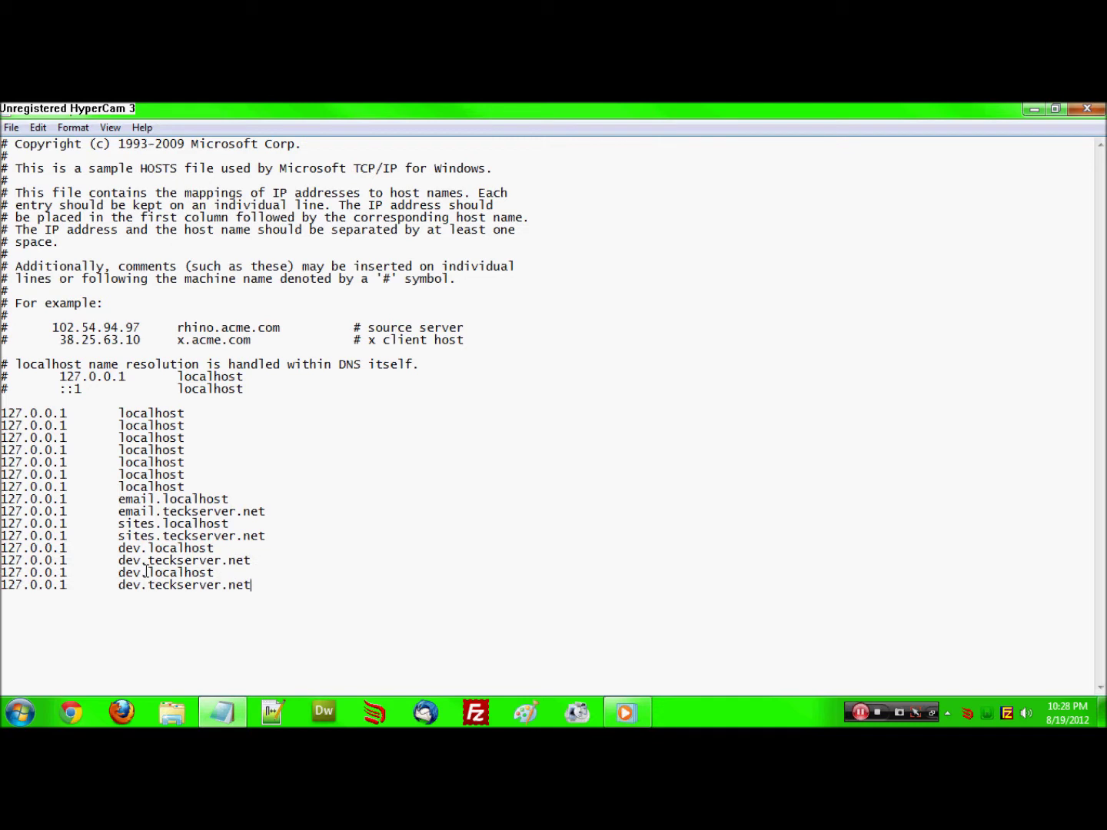
type("testtest")
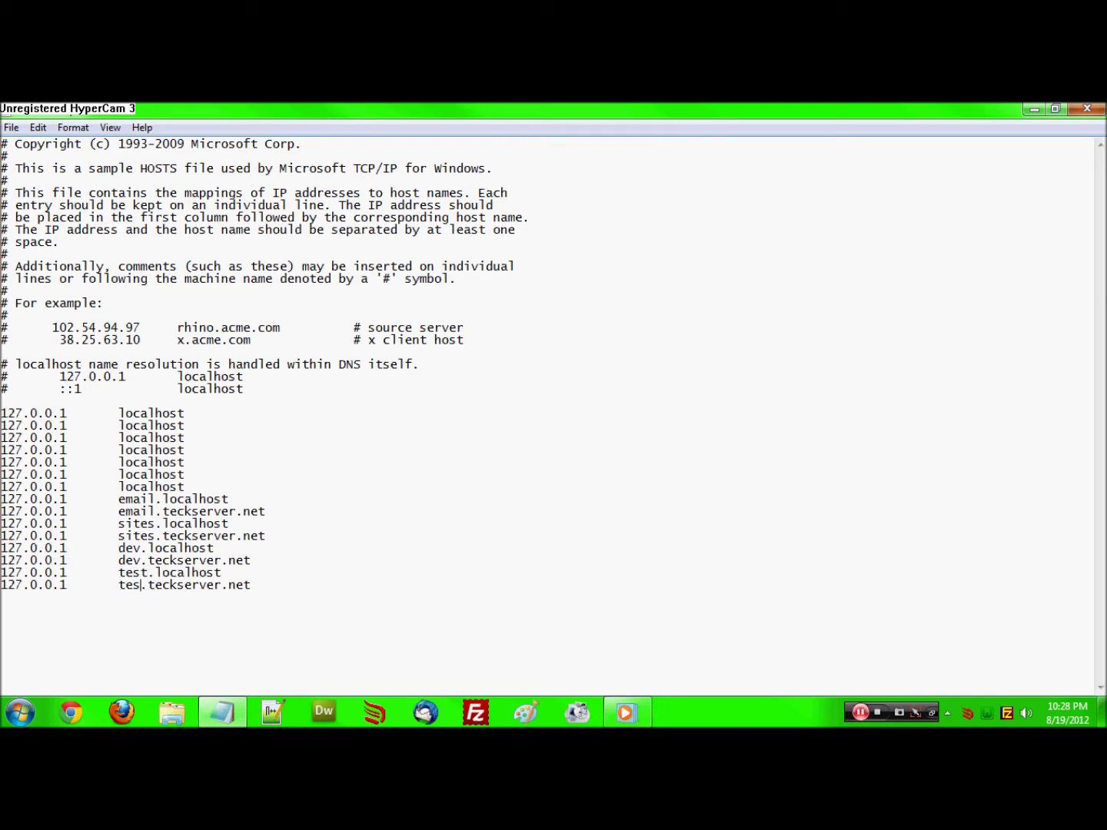
left_click(12, 127)
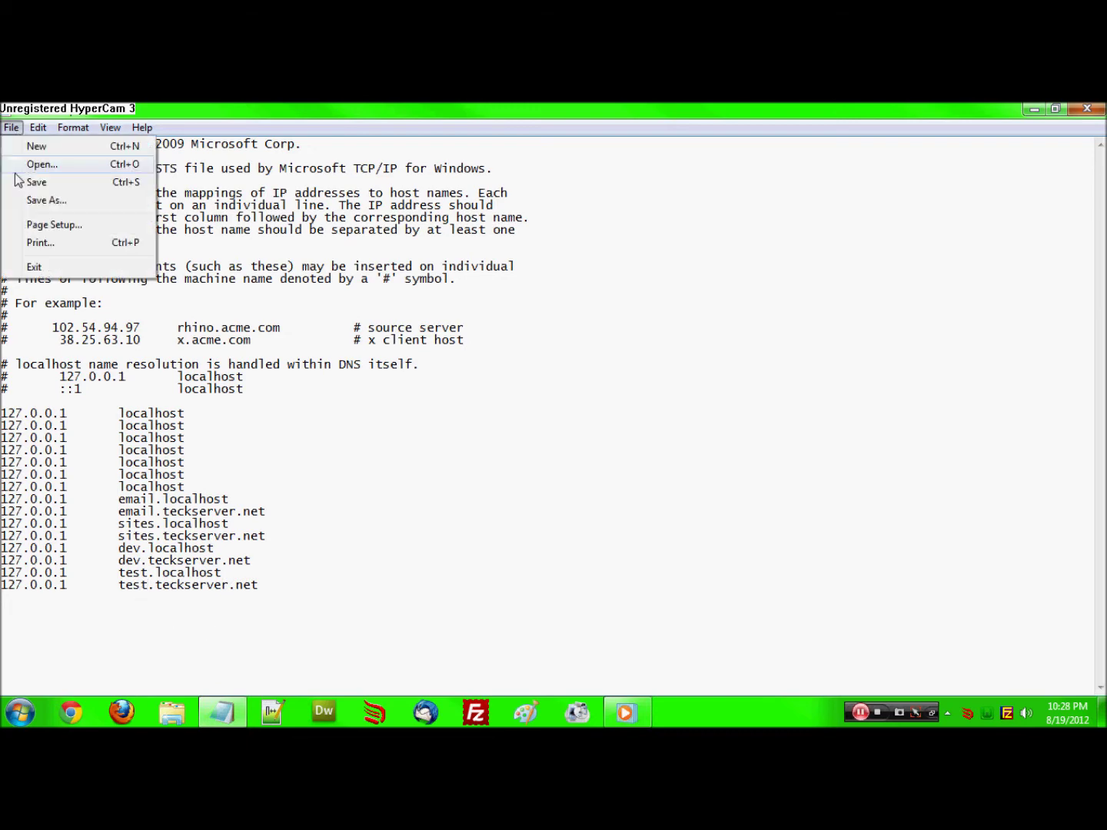
left_click(31, 180)
Close Notepad, tick test.teckserver.net in No-IP DUC, save, refresh, and close it
left_click(1086, 108)
left_click(956, 716)
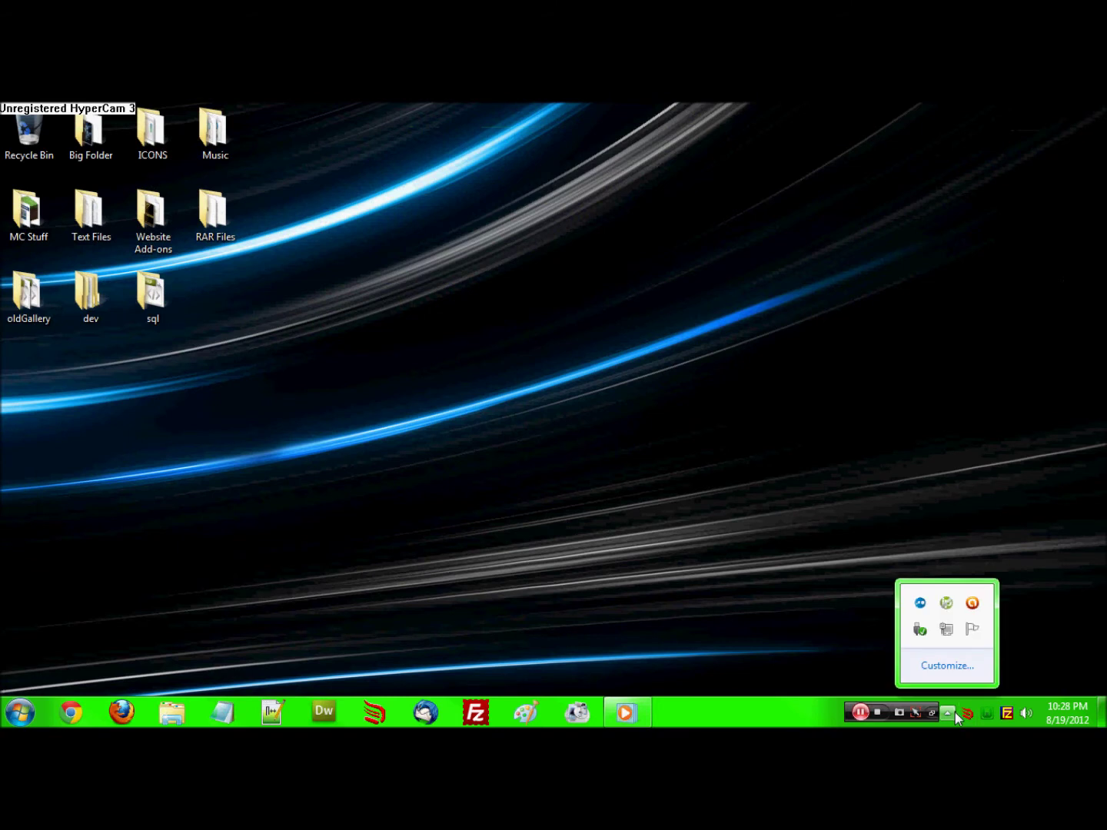
left_click(946, 603)
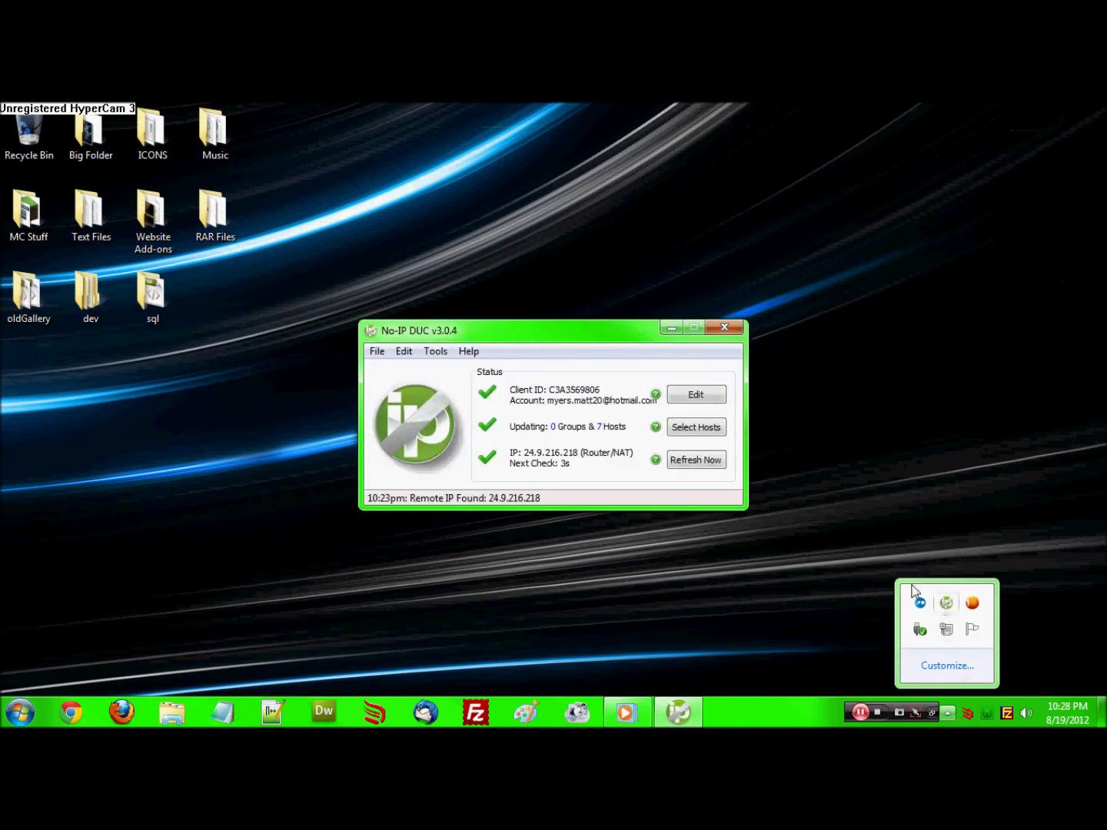
left_click(692, 427)
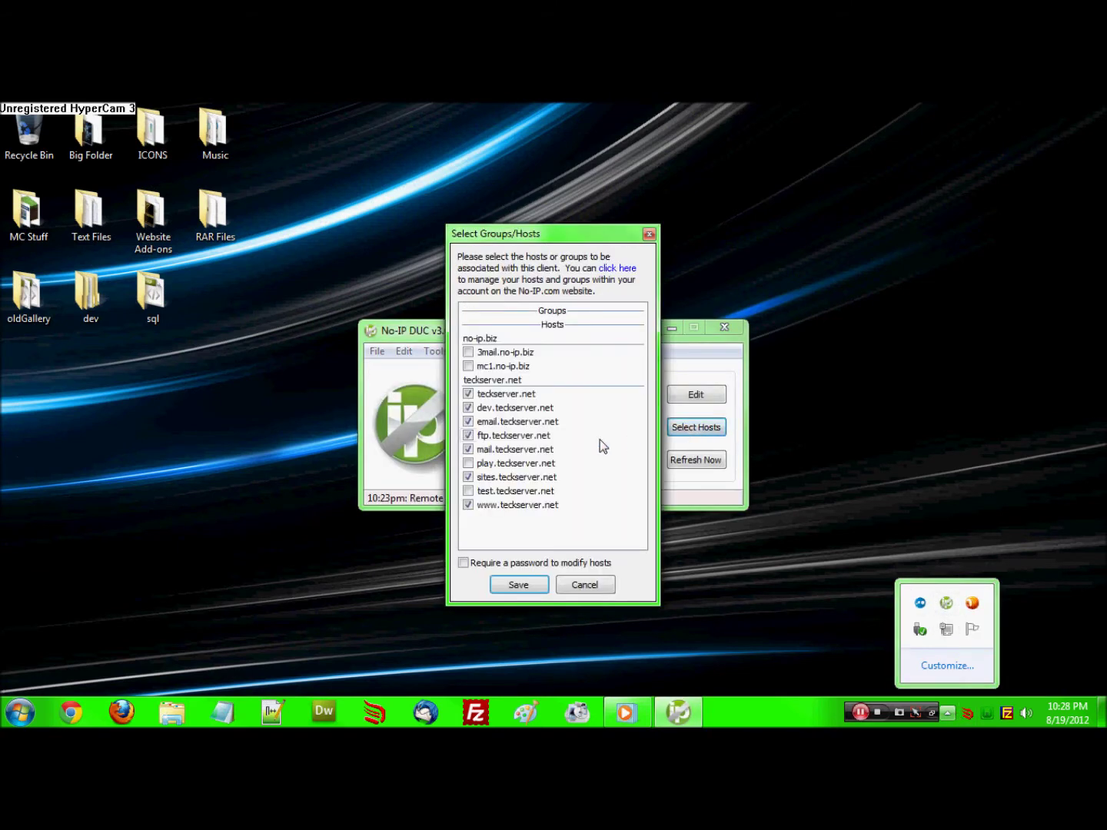
left_click(467, 490)
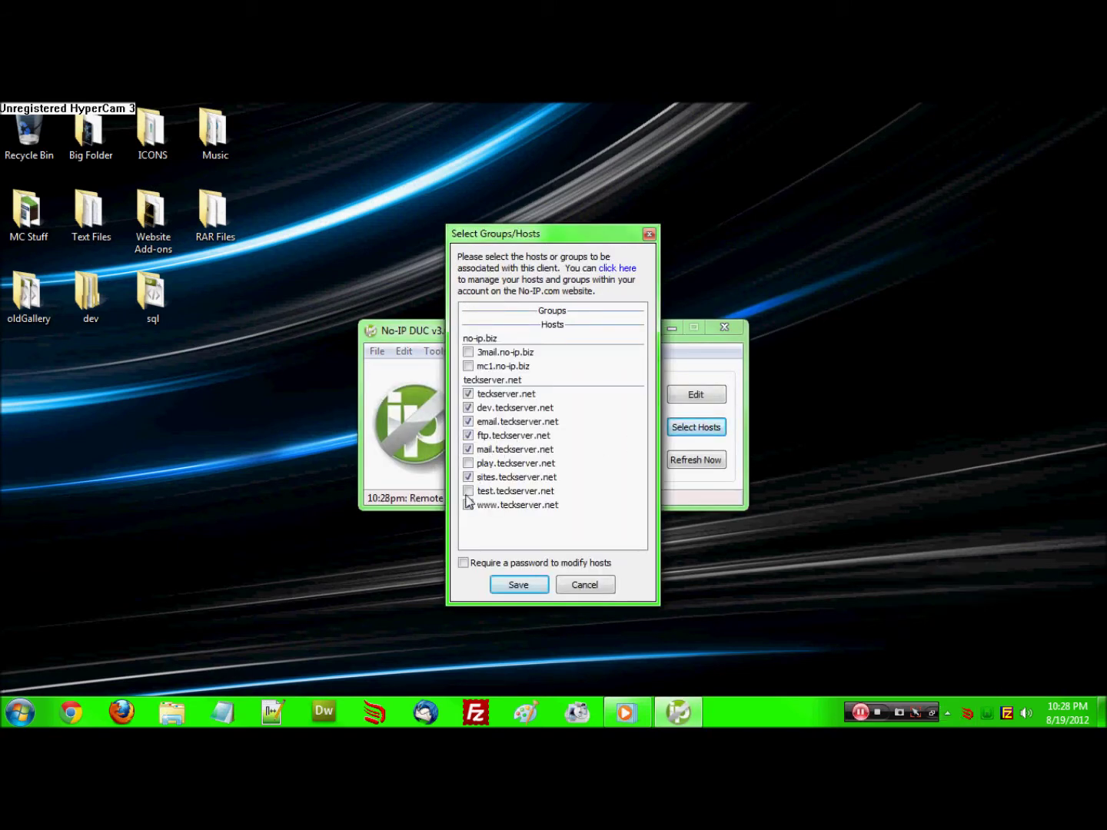
left_click(523, 585)
left_click(721, 462)
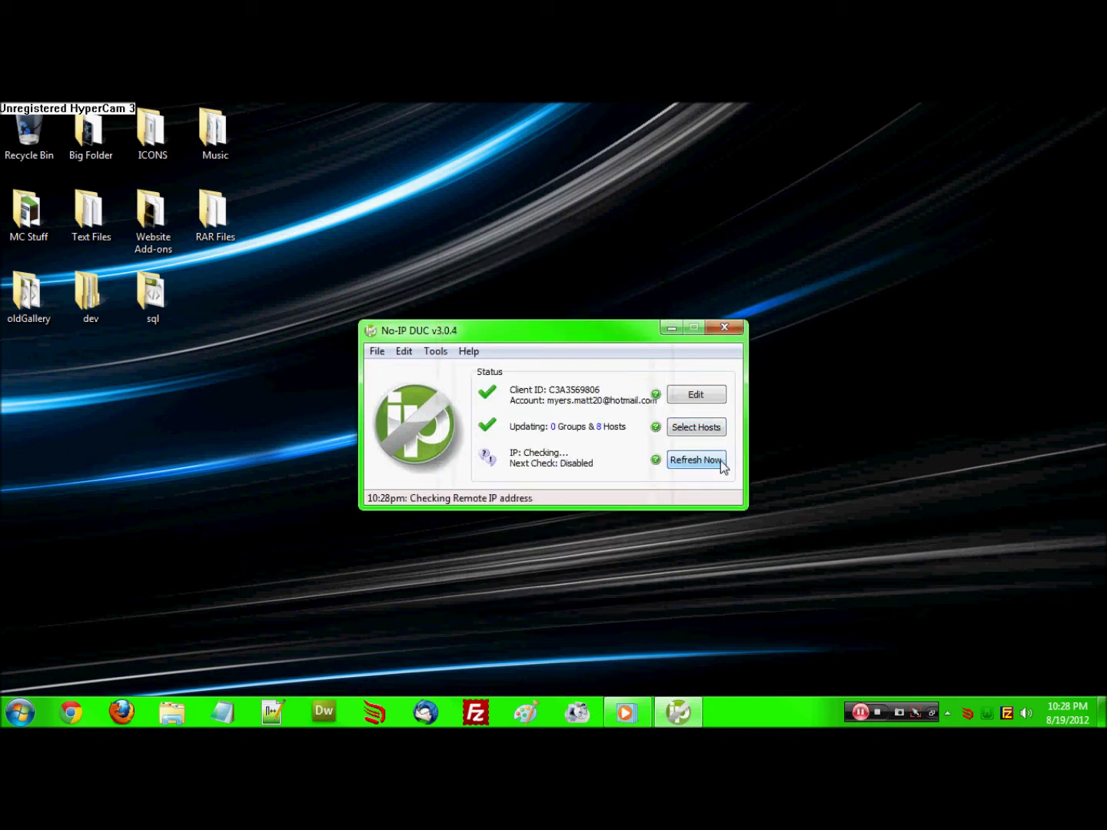
left_click(723, 328)
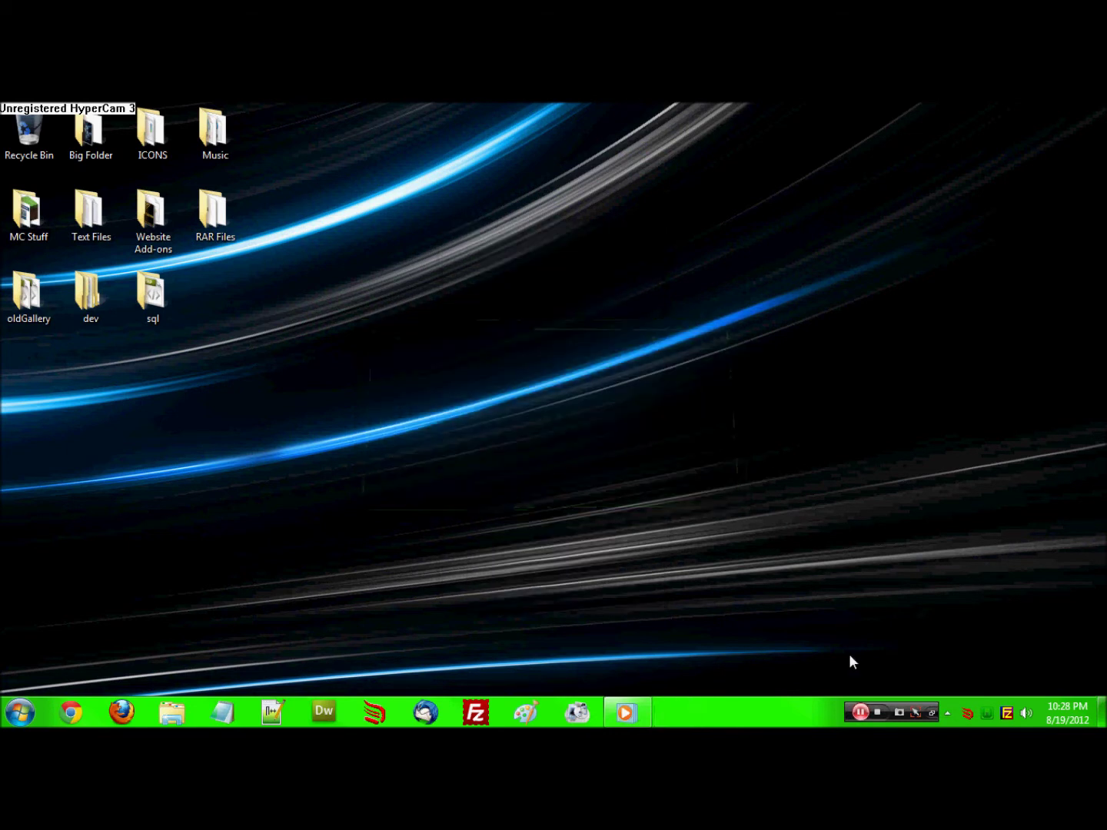
Open Windows Explorer and navigate to the wamp folder on the F: drive
left_click(169, 702)
left_click_drag(156, 375, 160, 432)
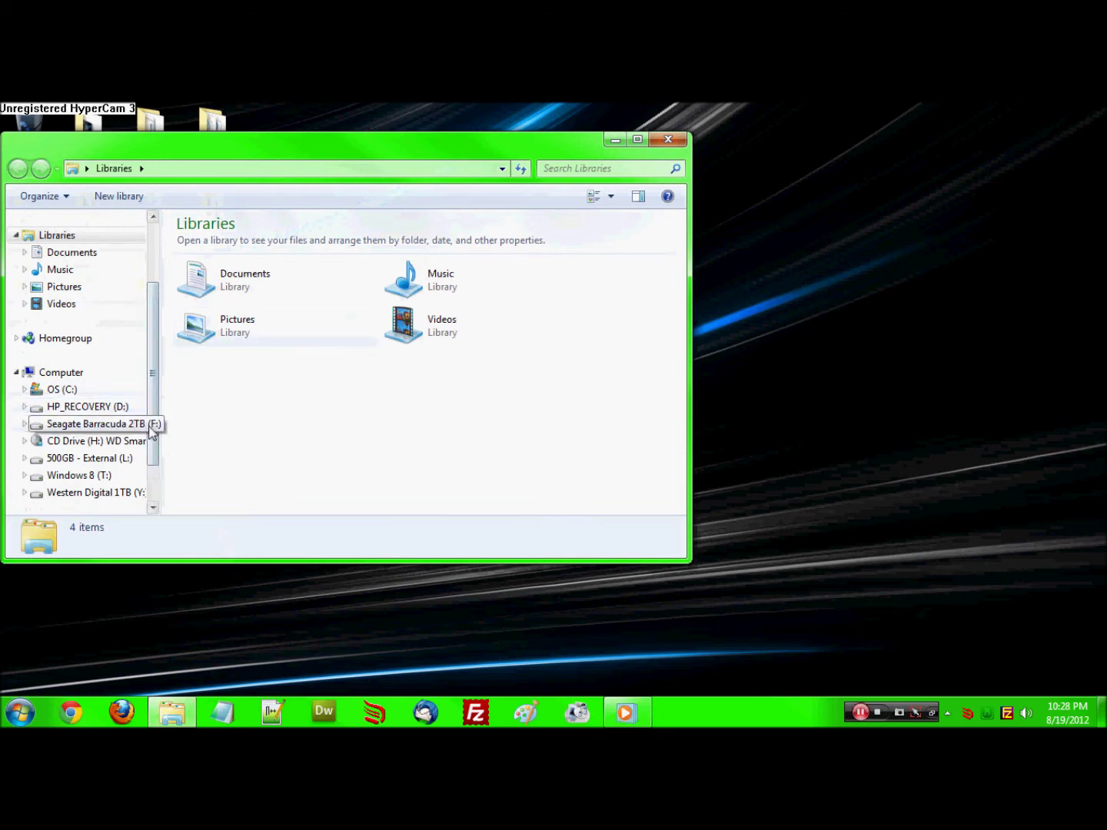
left_click(61, 390)
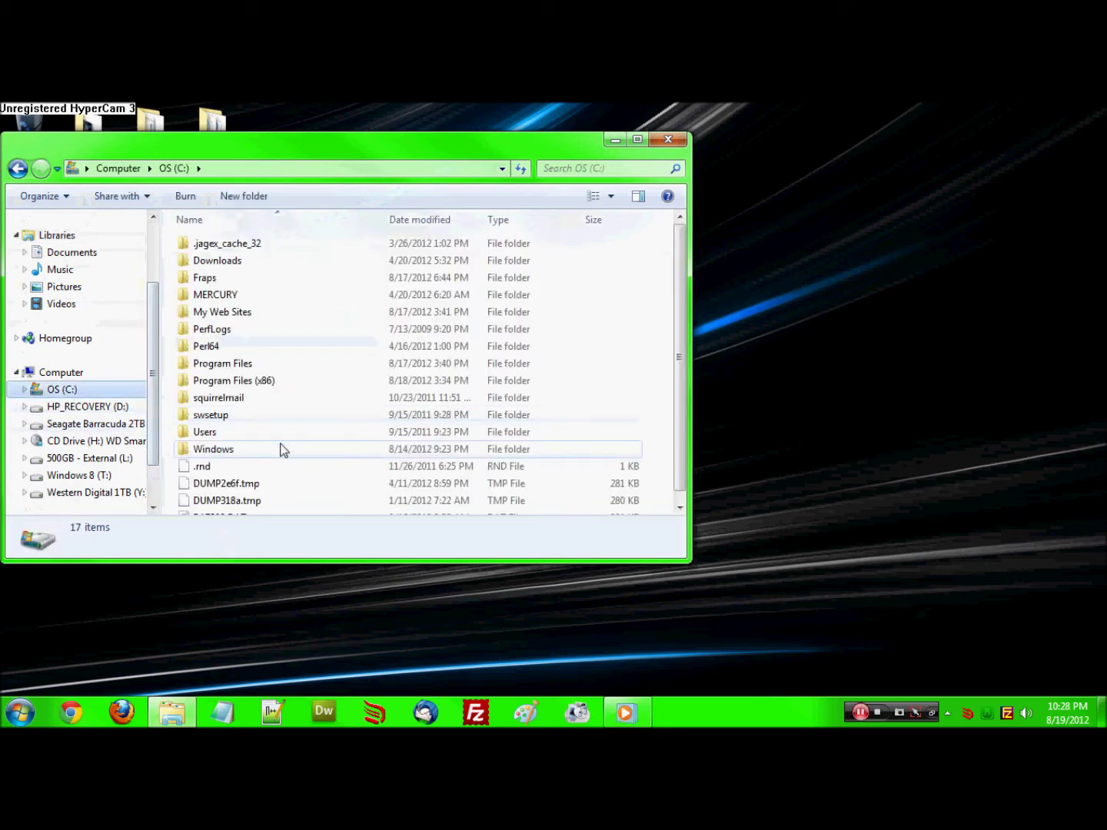
left_click(224, 416)
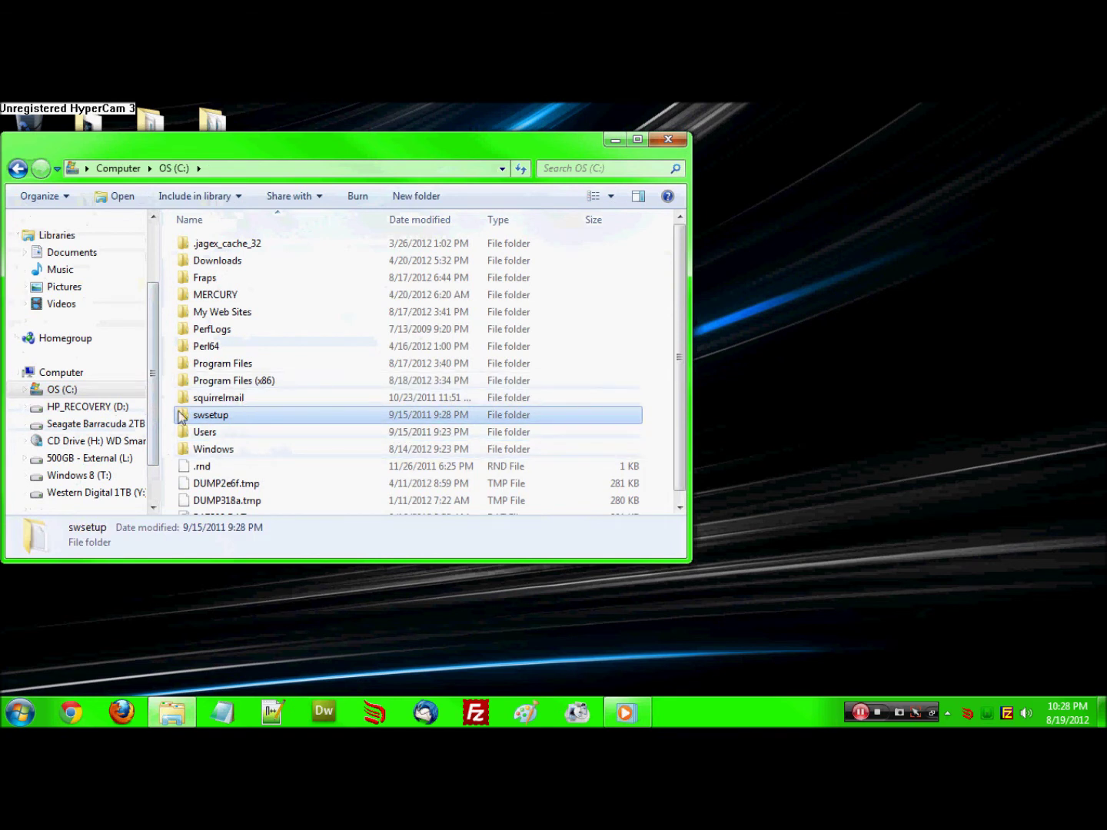
left_click(96, 424)
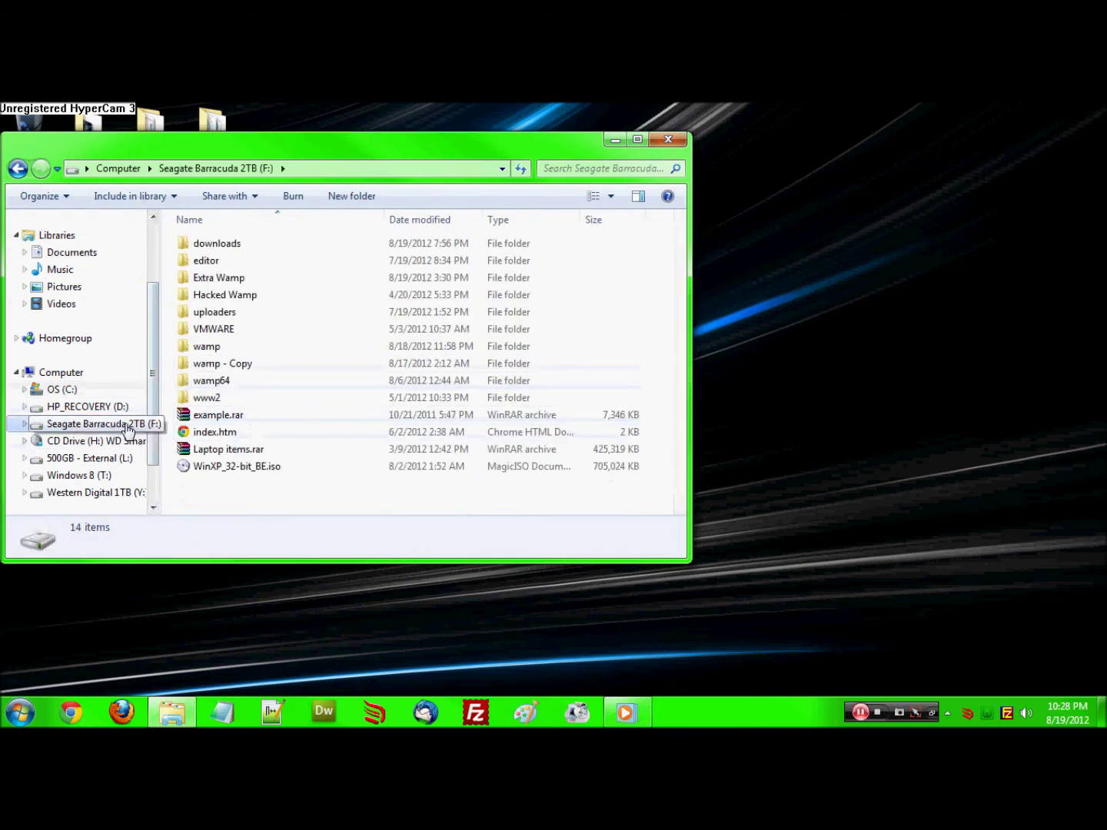
double_click(225, 349)
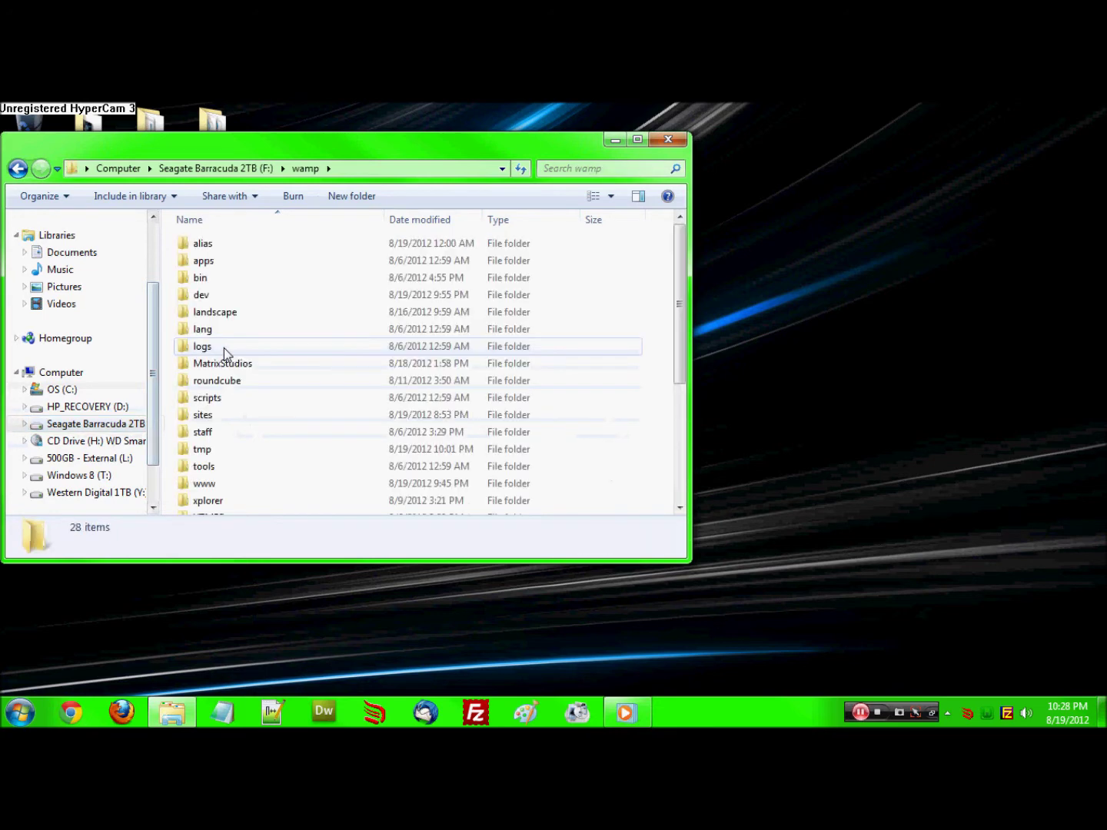
left_click(229, 454)
scroll(229, 459, "down", 2)
Create a new folder named test inside wamp and open it
right_click(168, 338)
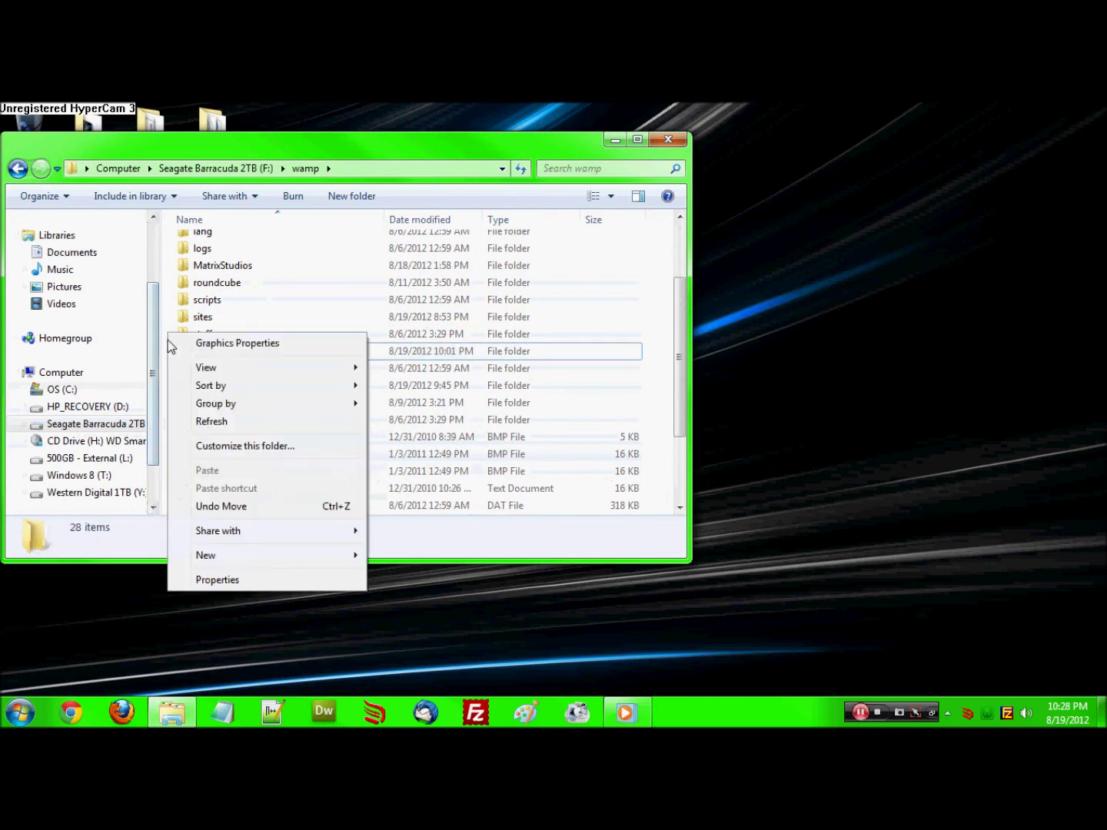
mouse_move(218, 562)
left_click(409, 315)
type("test")
key("Return")
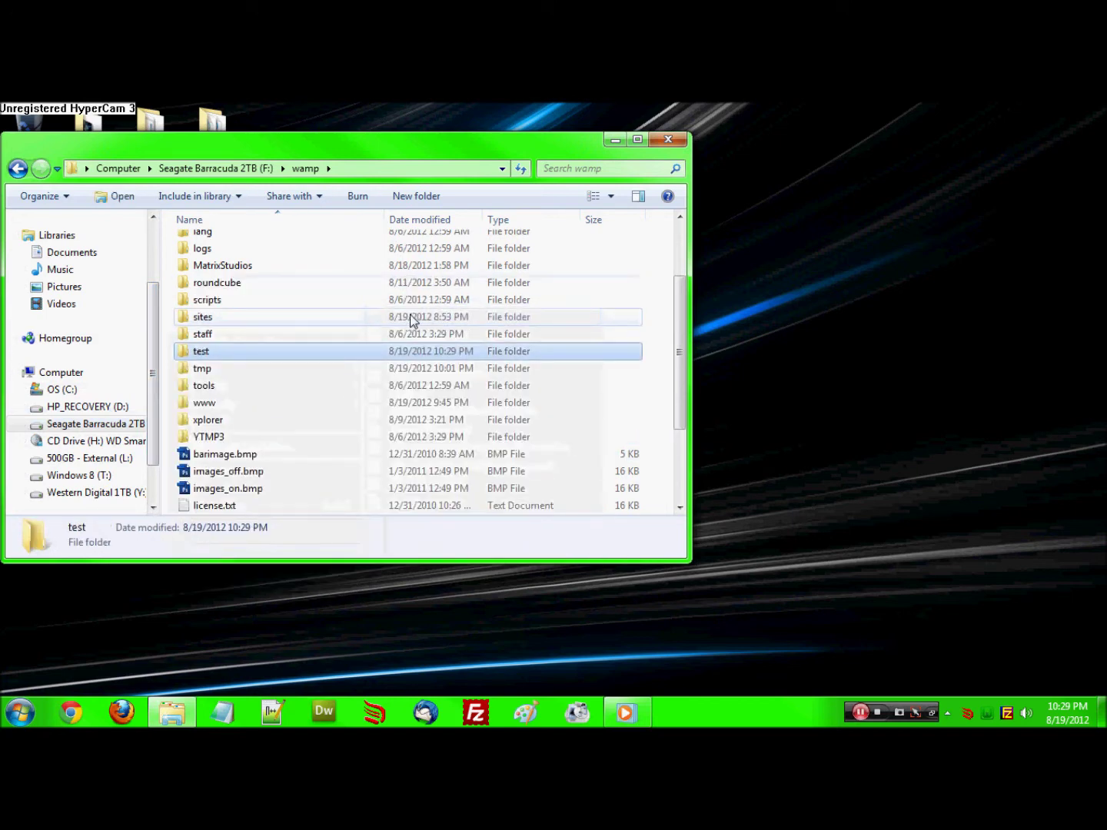
key("Return")
Create a new text document and rename it to index.html, accepting the extension change
right_click(411, 317)
mouse_move(524, 540)
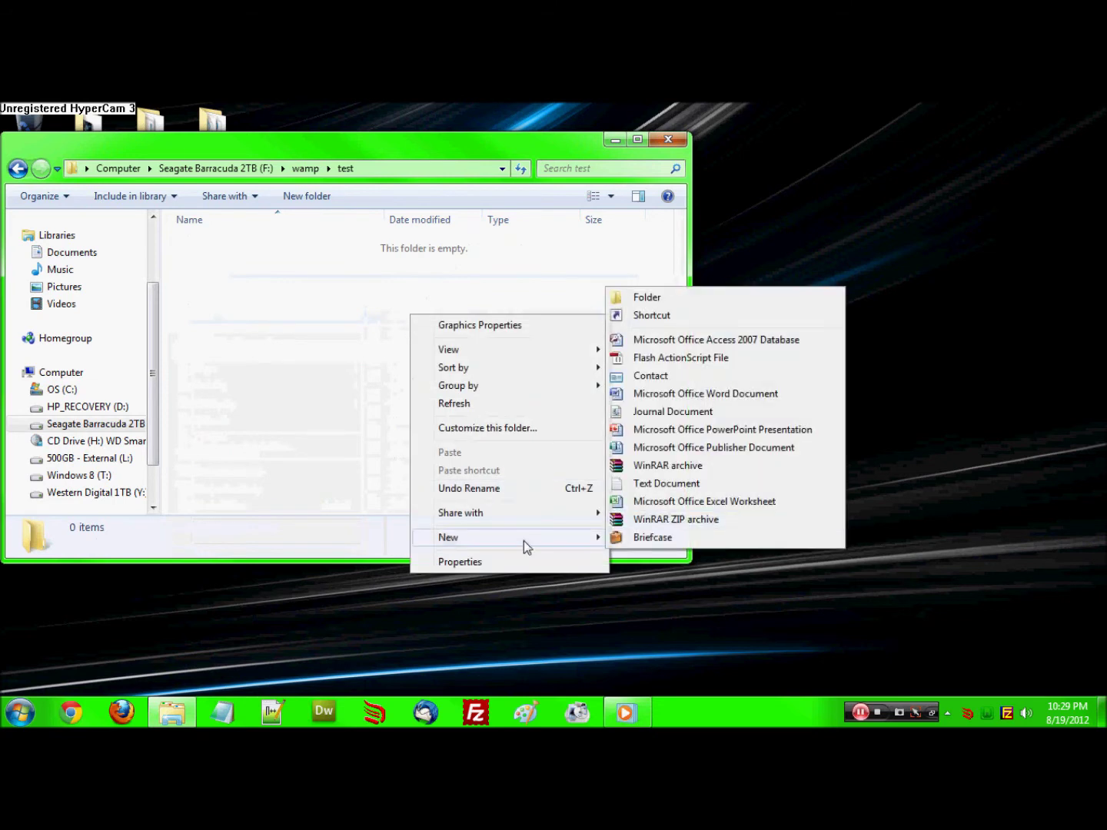
left_click(666, 483)
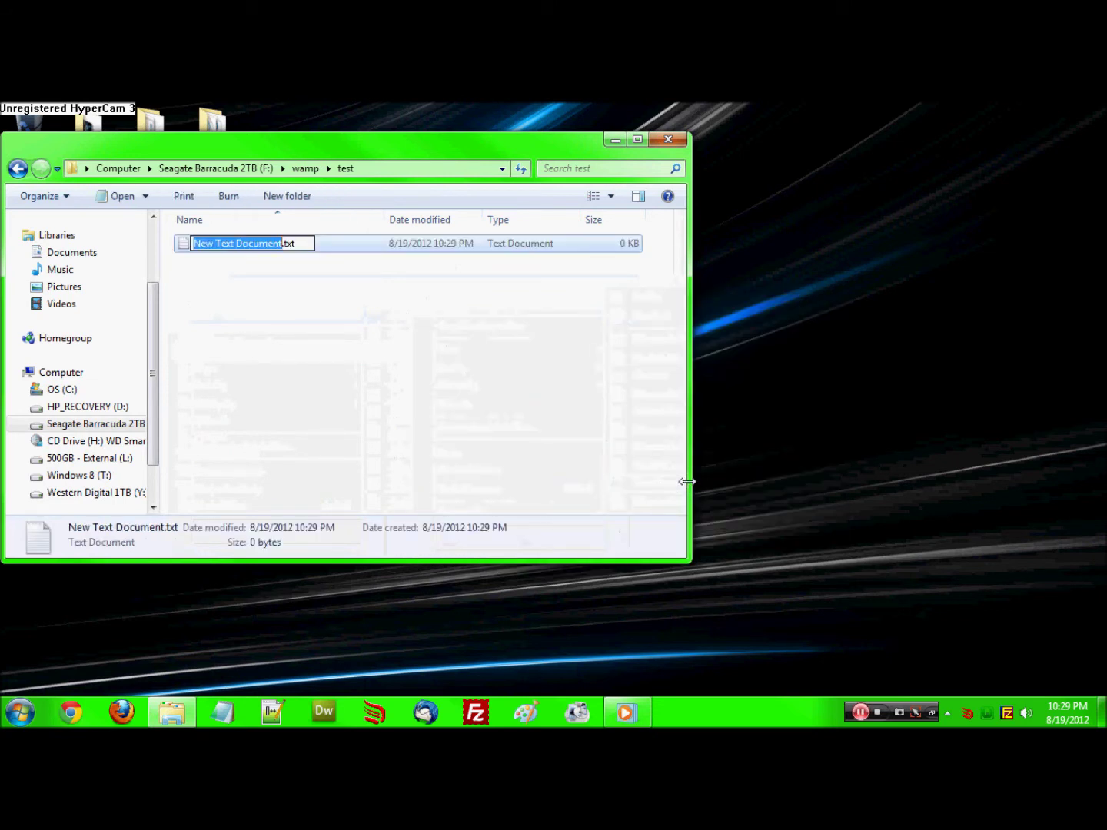
type("index")
key("BackSpace")
key("BackSpace")
key("BackSpace")
type("html")
key("Return")
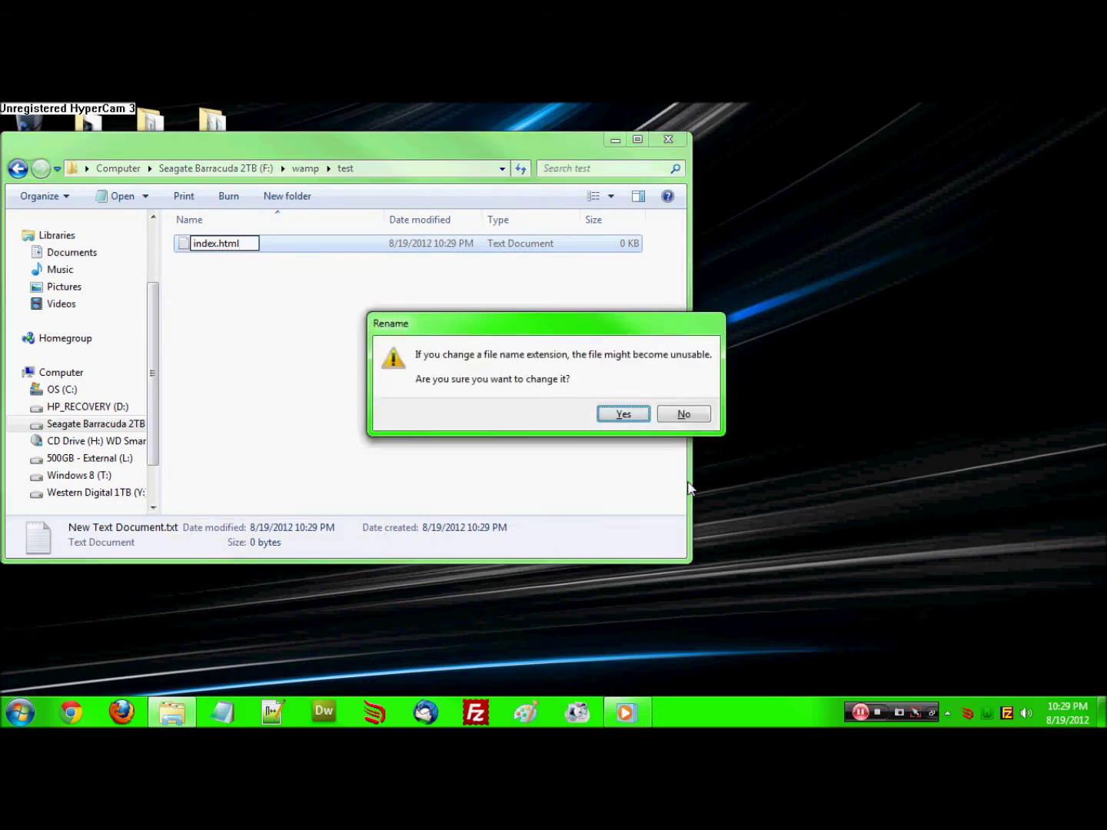
key("Return")
right_click(284, 249)
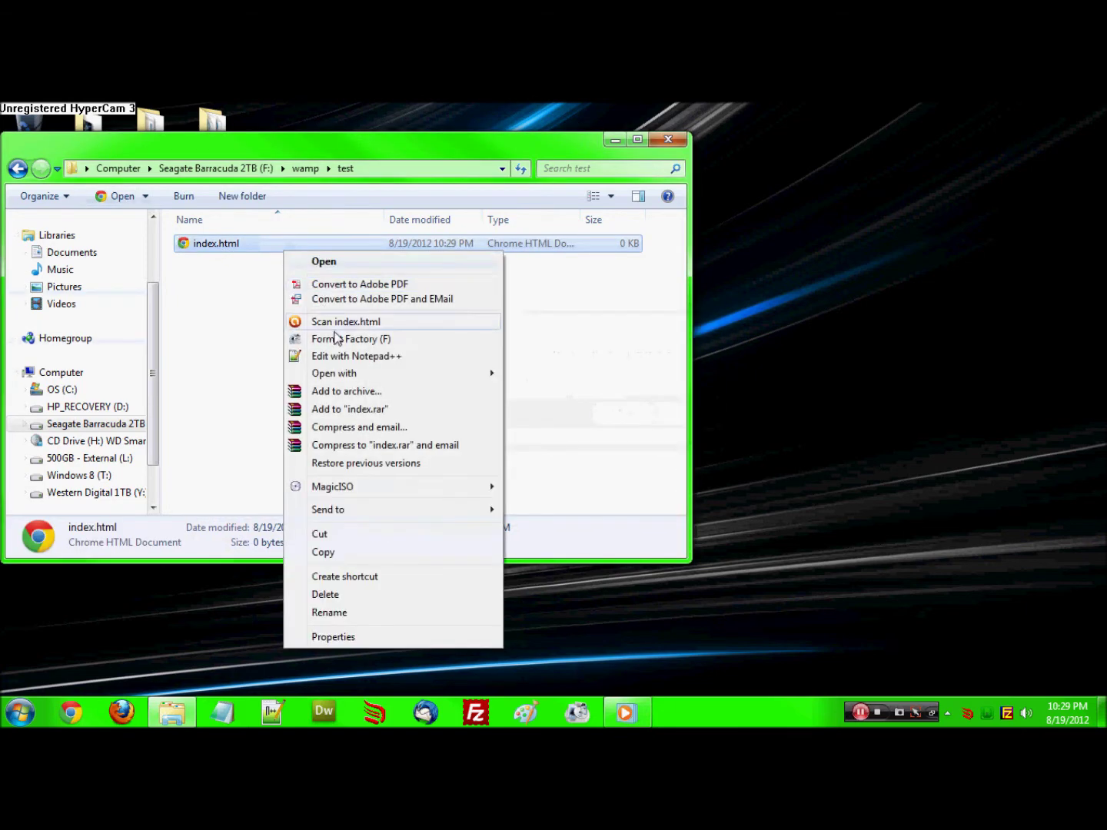
Write 'it works!' into index.html in Notepad++, save, and close the editor
left_click(350, 357)
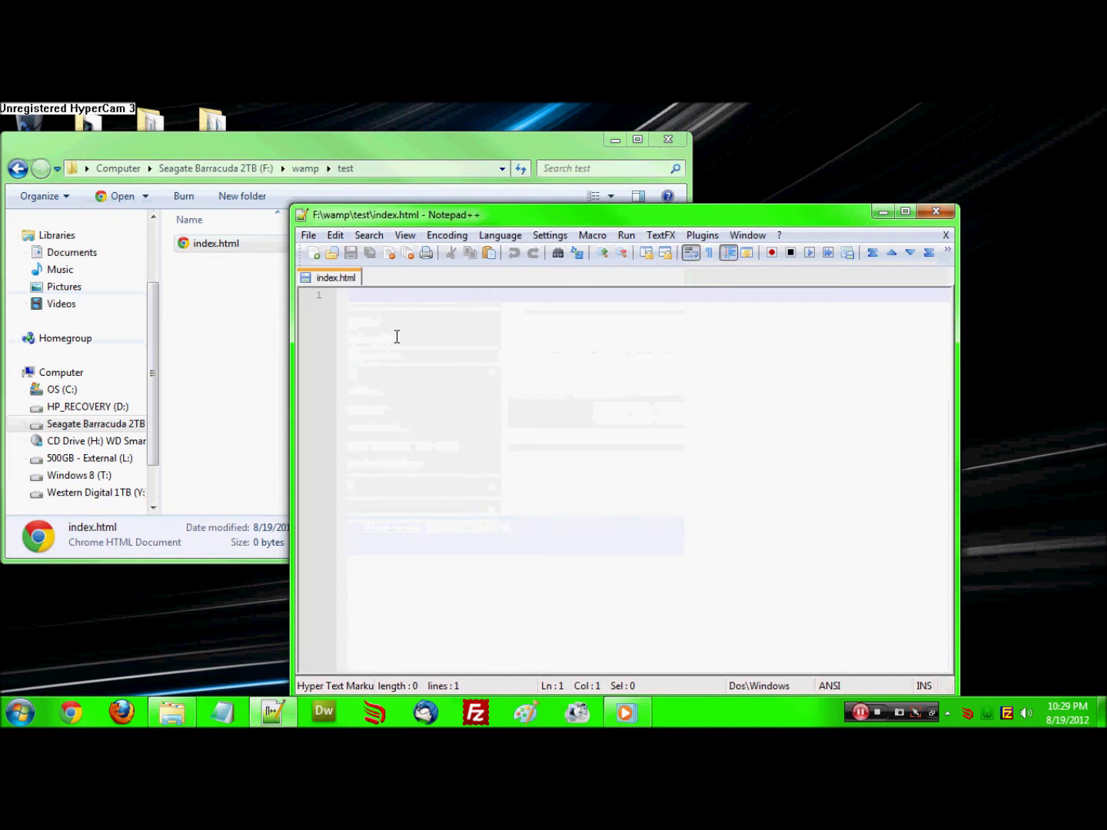
type("it works!")
key("ctrl+s")
key("alt+F4")
left_click(266, 263)
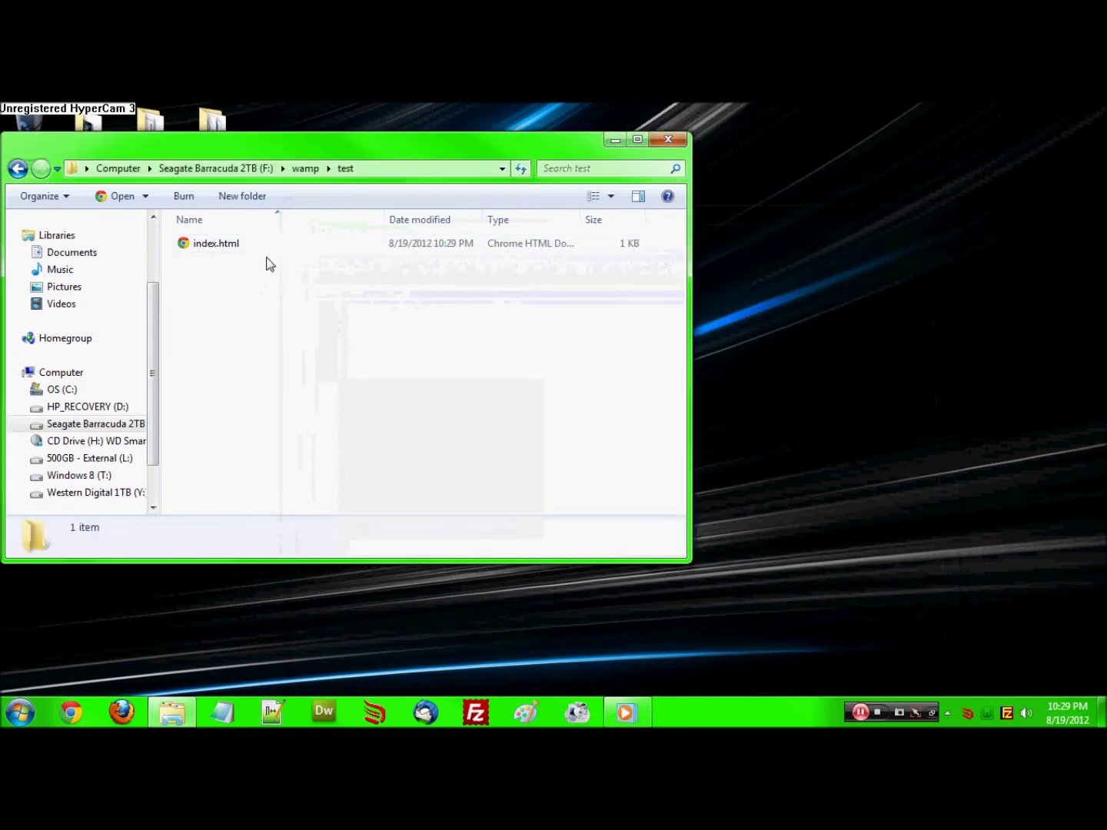
Navigate to F:\wamp\bin\apache\apache2.2.22\conf and bring up the context menu for httpd.conf
left_click(305, 168)
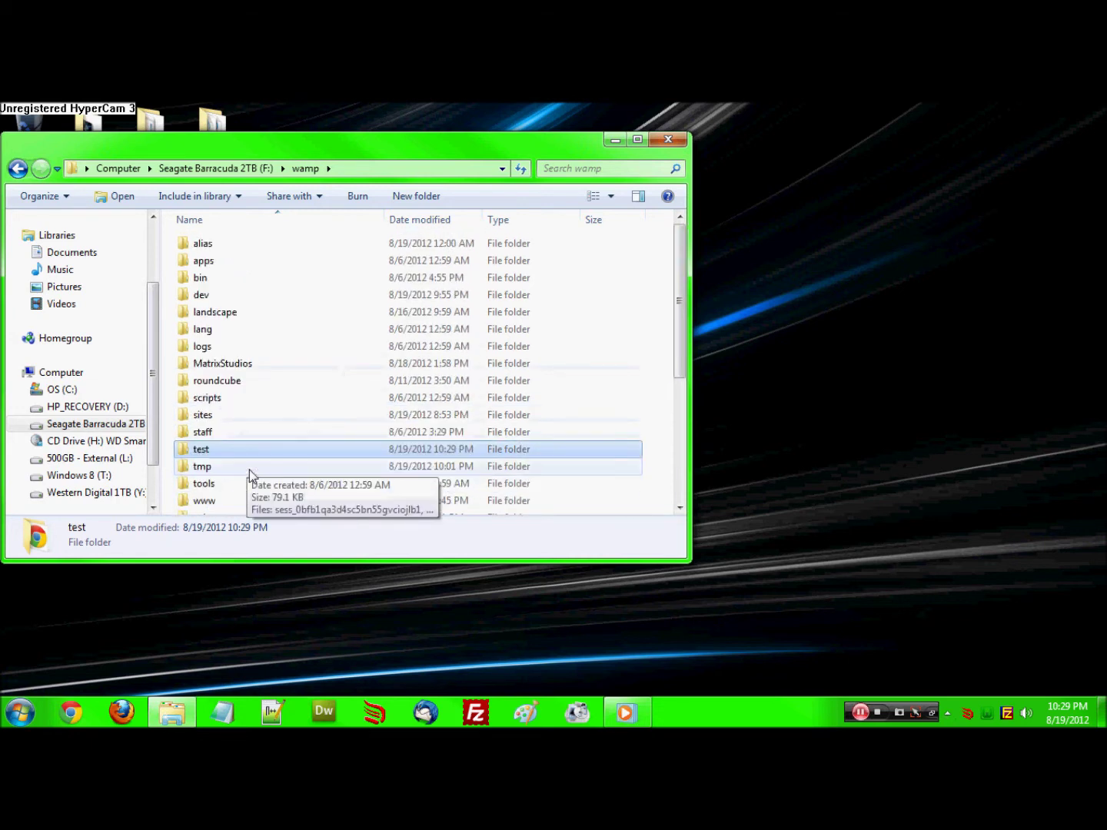
double_click(227, 250)
left_click(237, 252)
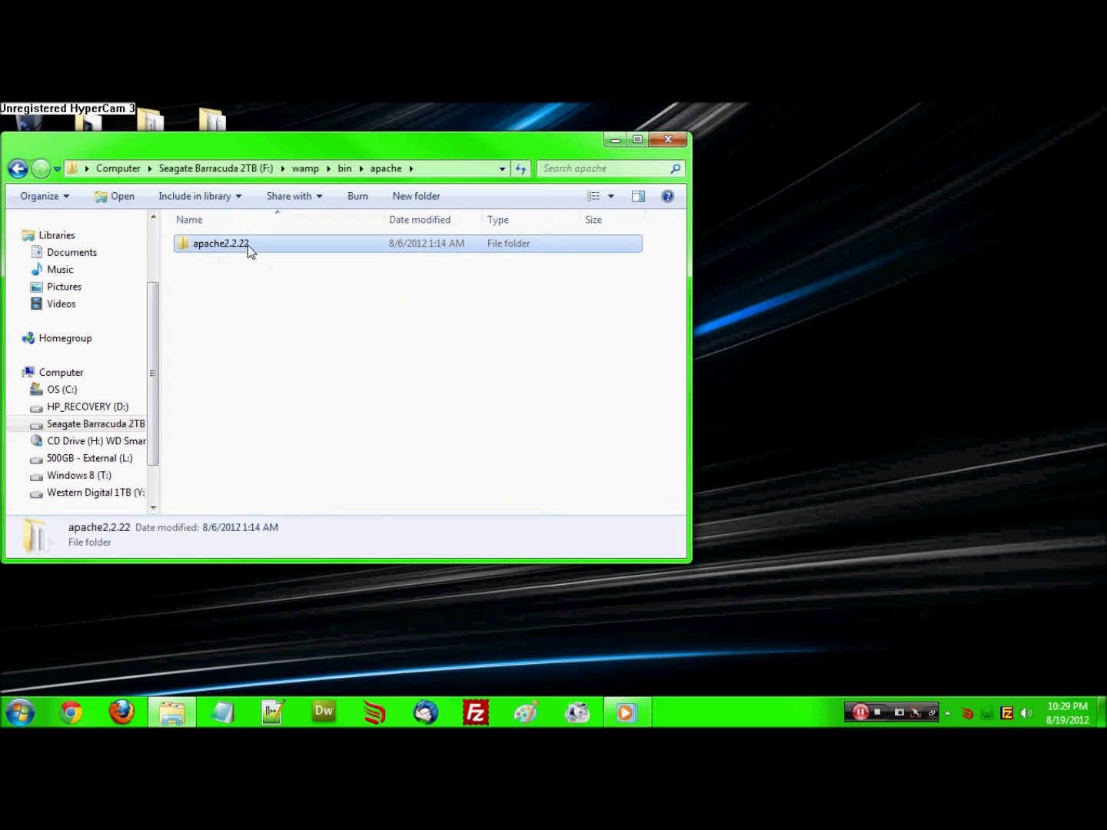
double_click(250, 245)
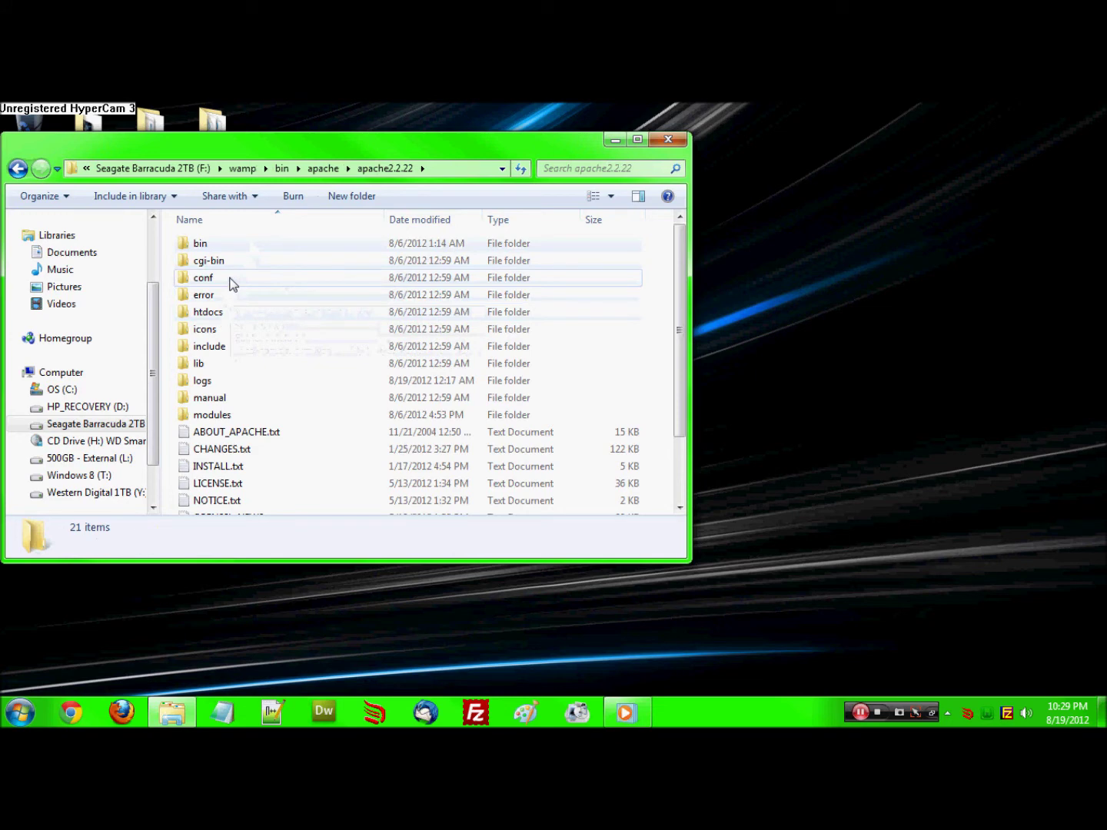
double_click(231, 284)
left_click(228, 296)
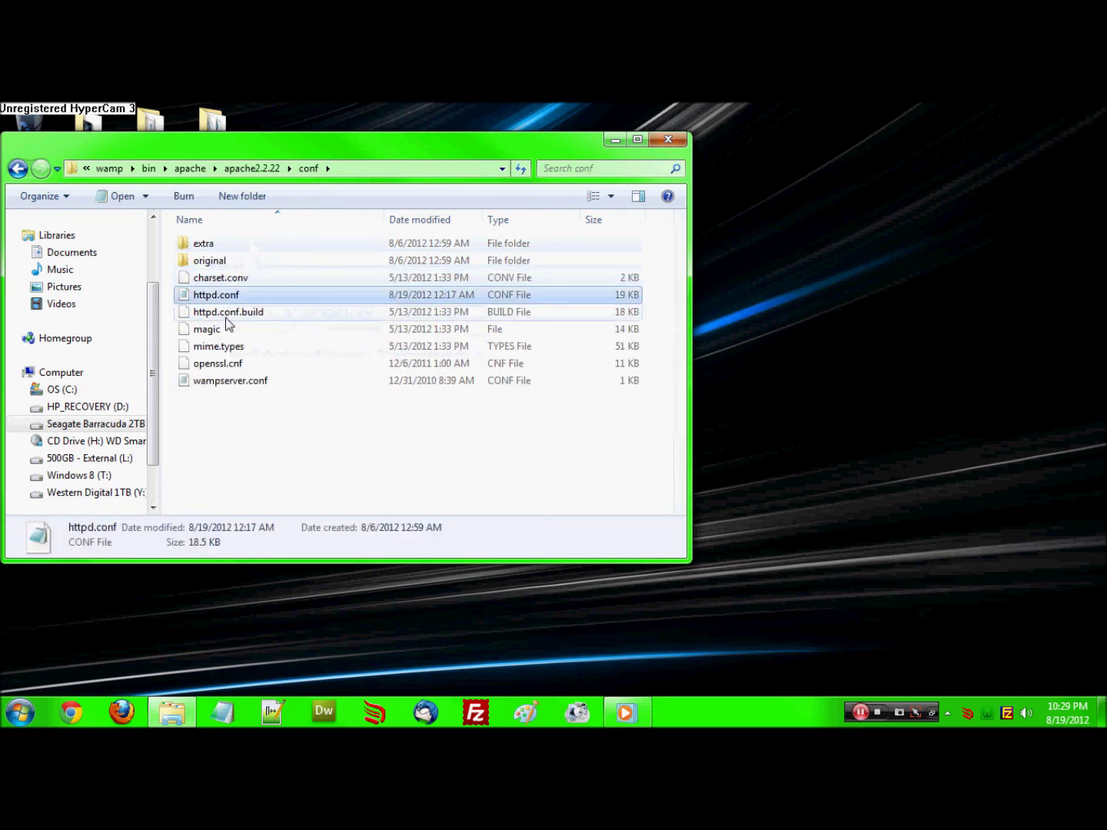
right_click(266, 295)
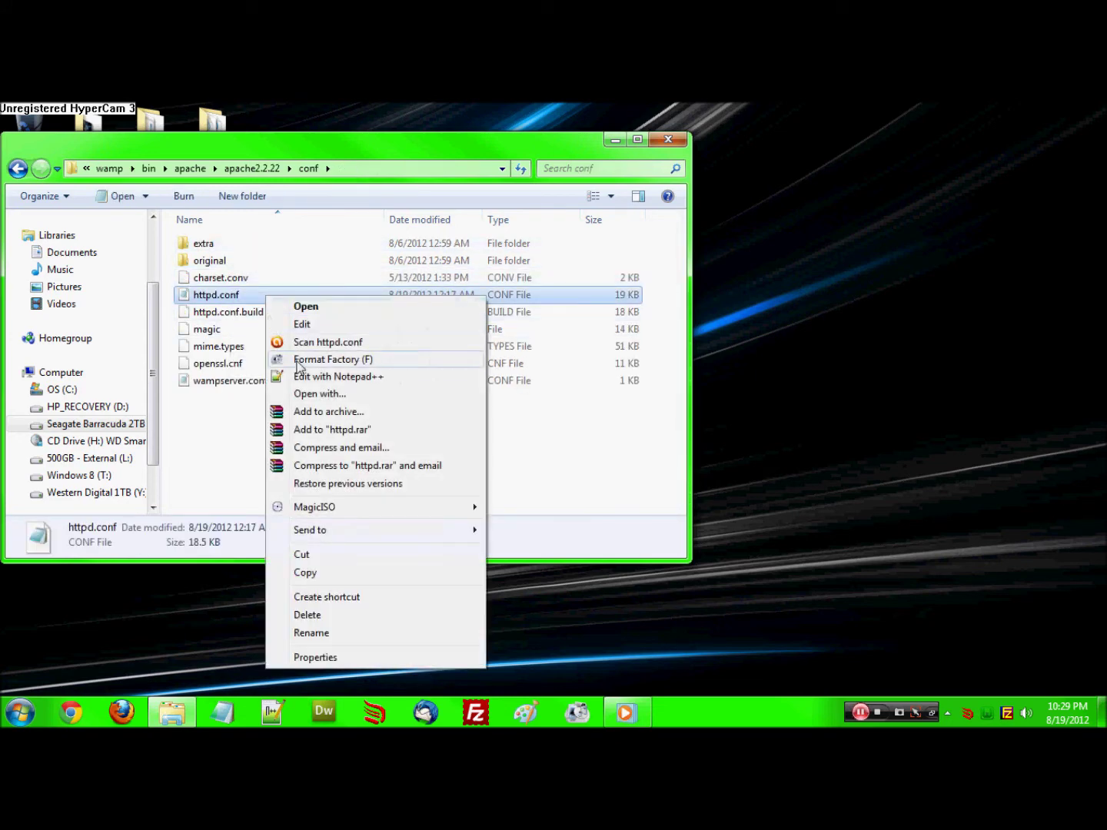
Open httpd.conf in Notepad++ and locate the Include line for the alias folder
left_click(302, 376)
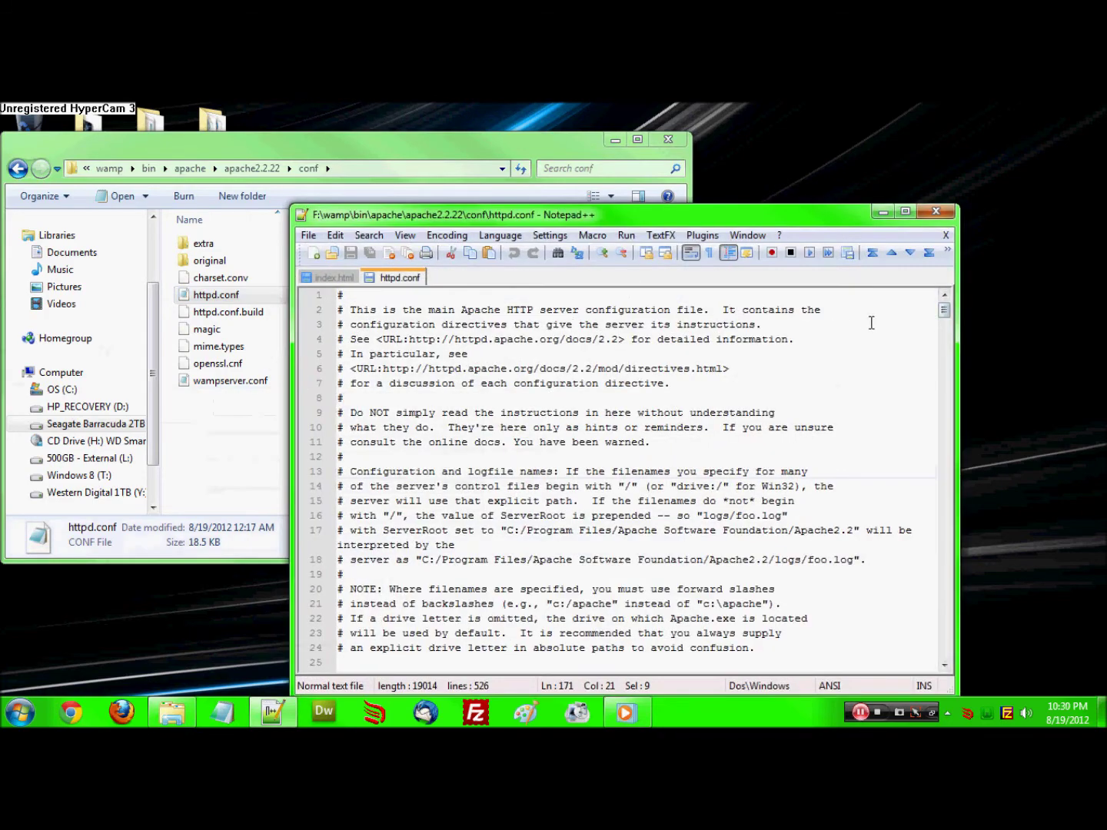
left_click_drag(946, 312, 953, 668)
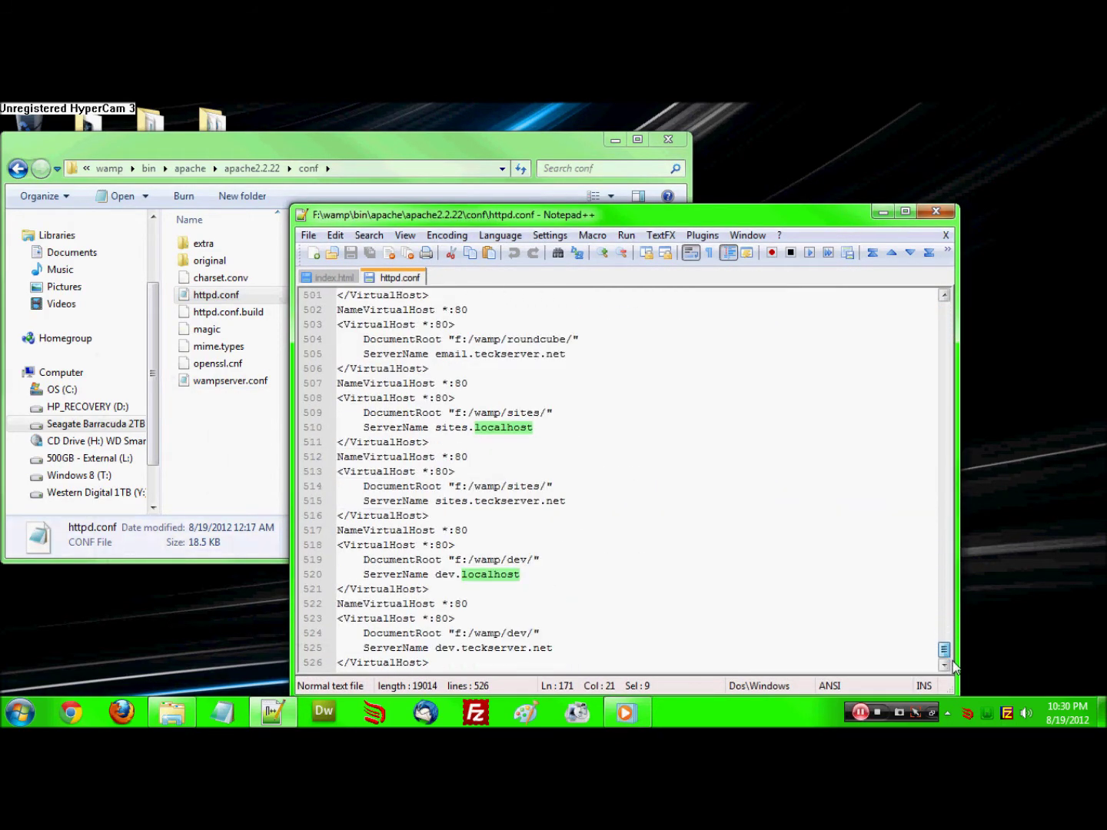
left_click(507, 486)
scroll(508, 492, "up", 8)
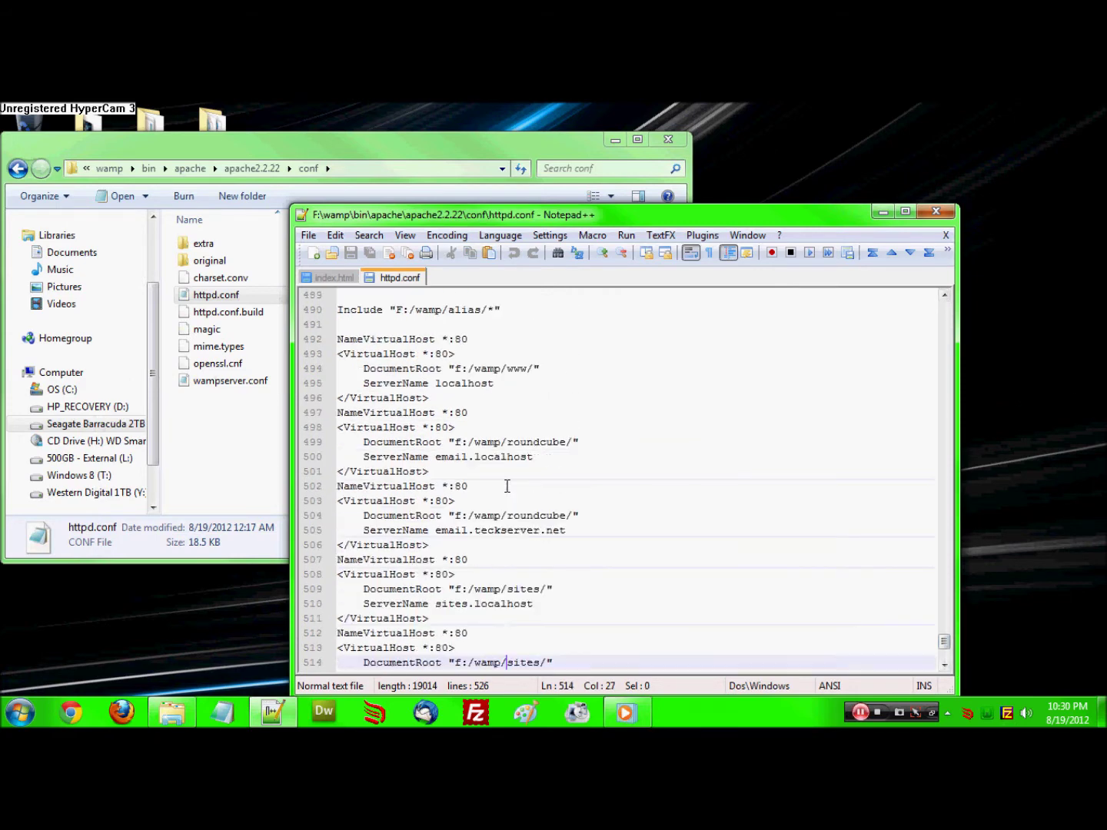
left_click_drag(514, 489, 351, 489)
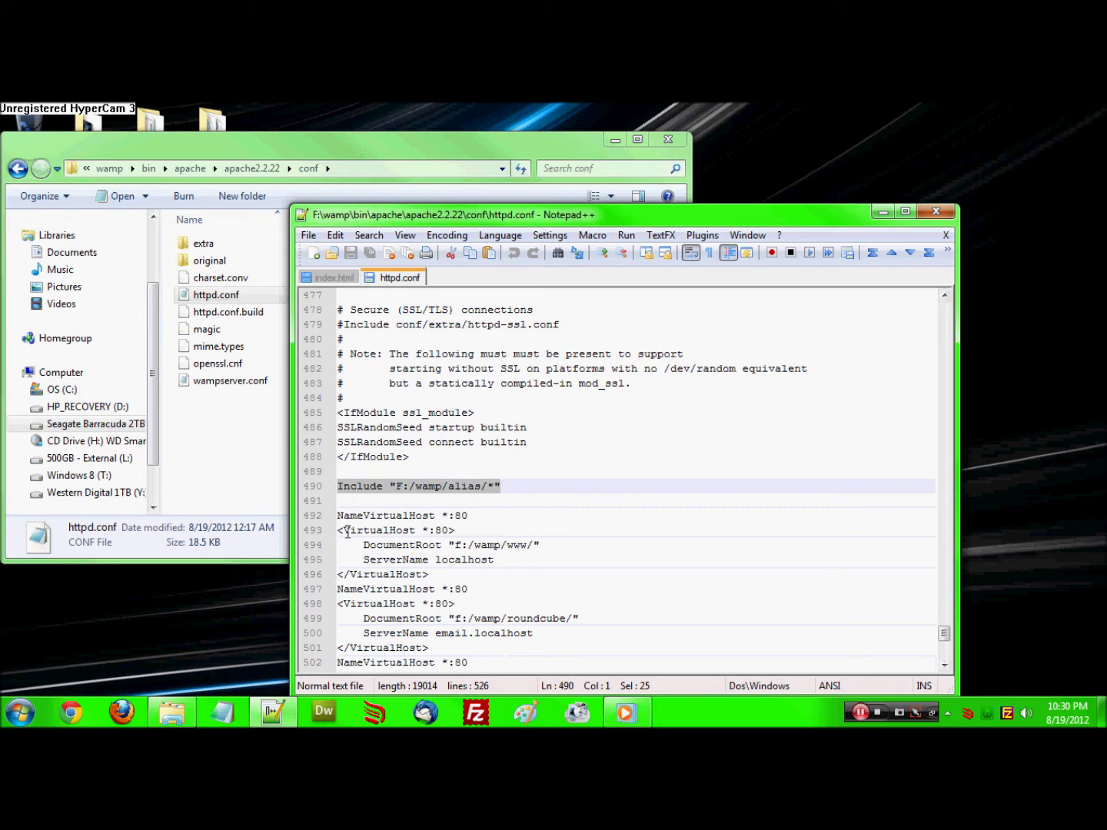
left_click(390, 559)
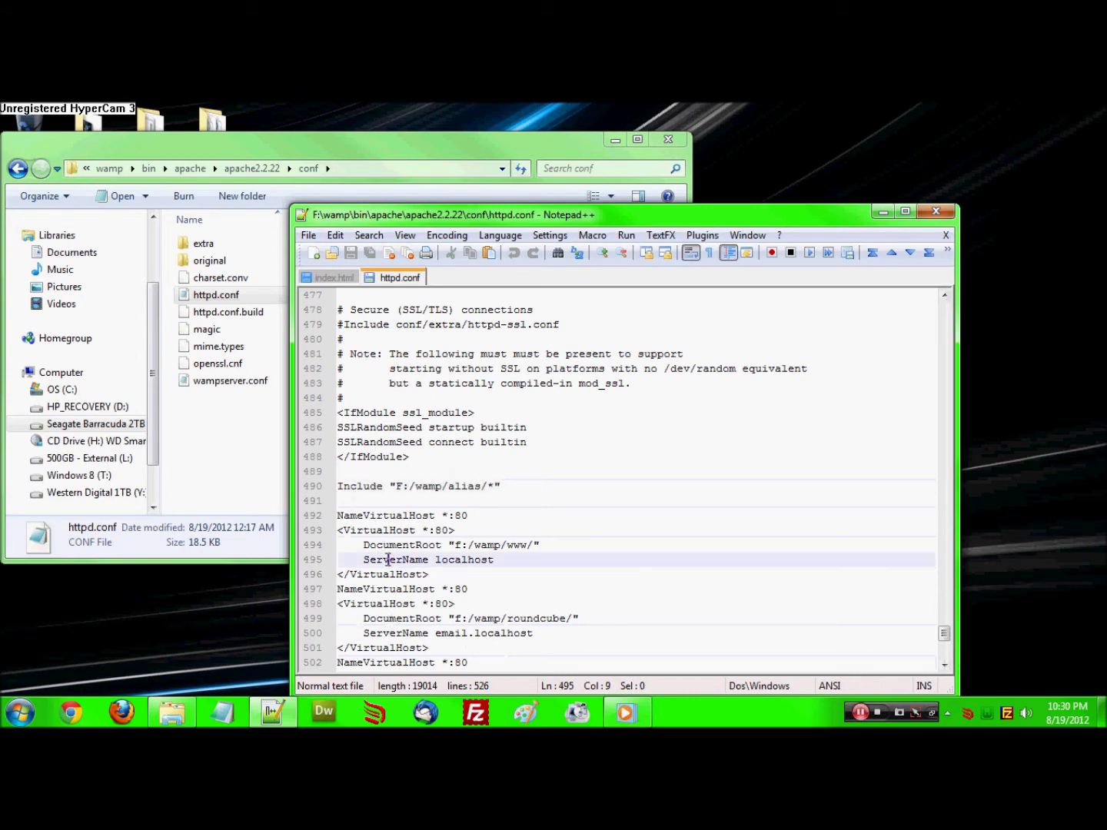
Select the localhost VirtualHost block around lines 492–496
scroll(390, 560, "down", 1)
left_click_drag(436, 536, 337, 472)
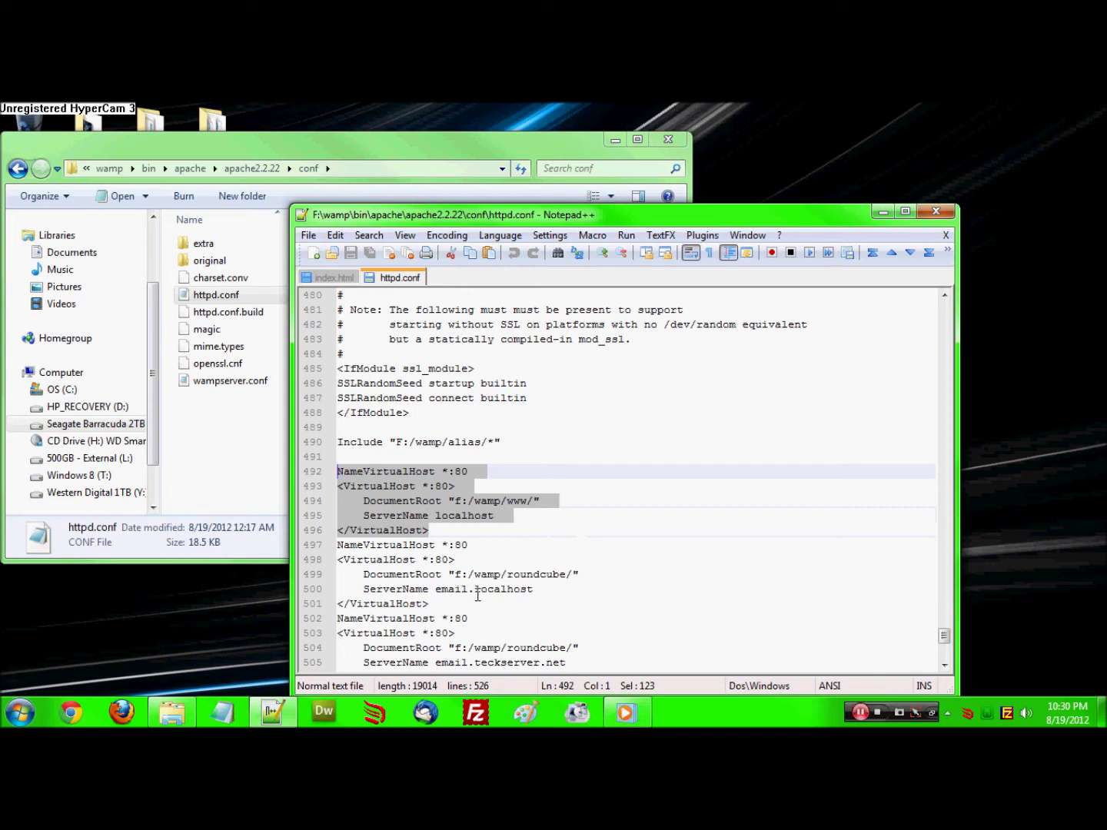
left_click(443, 503)
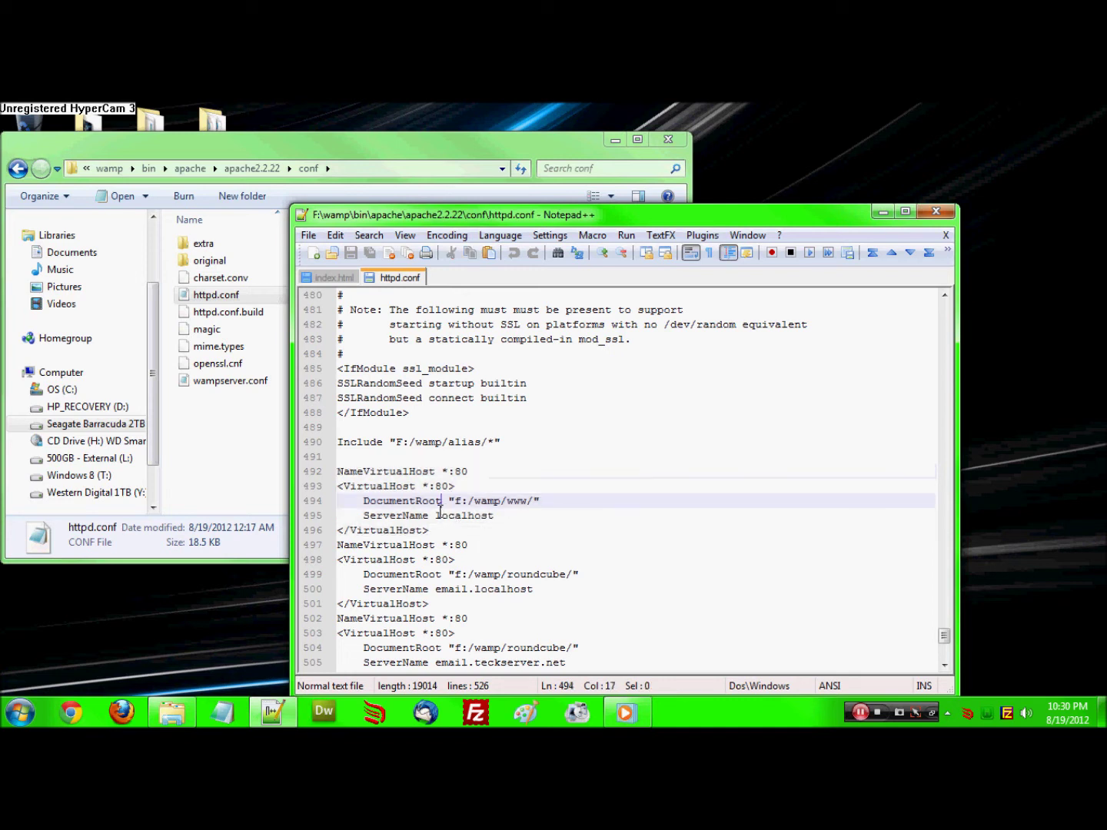
left_click_drag(431, 529, 341, 476)
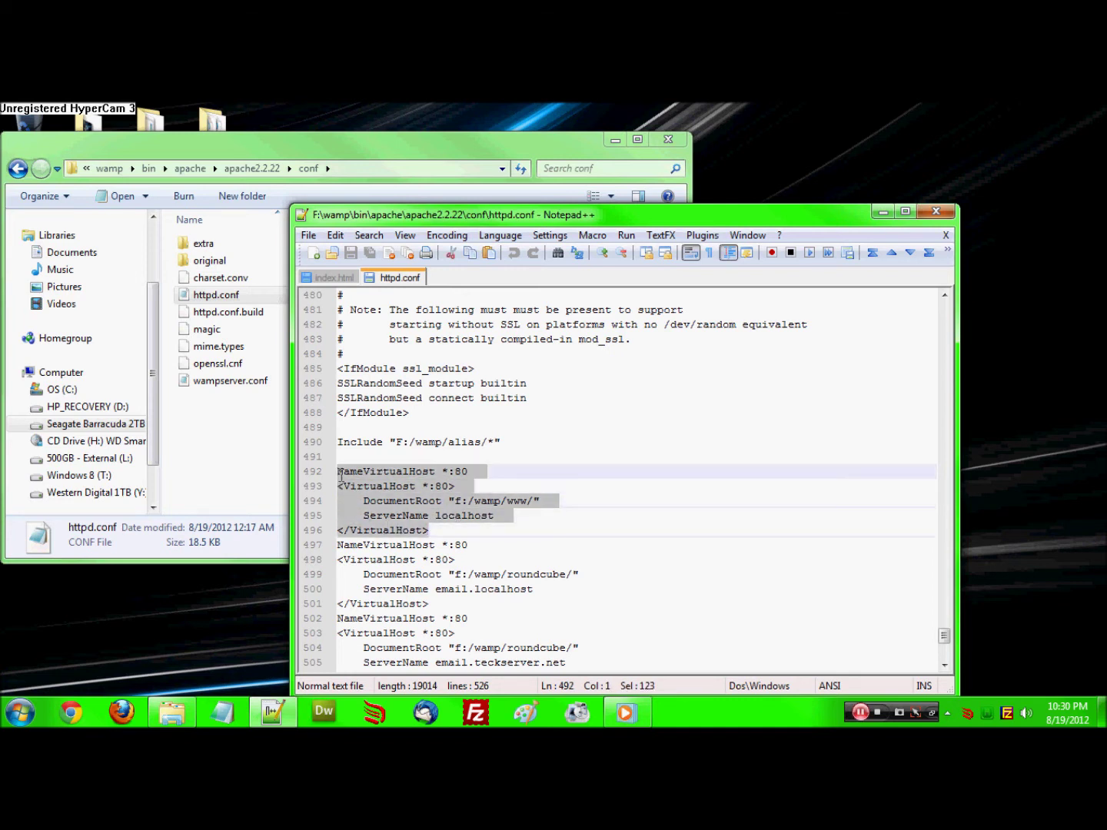
left_click(349, 476)
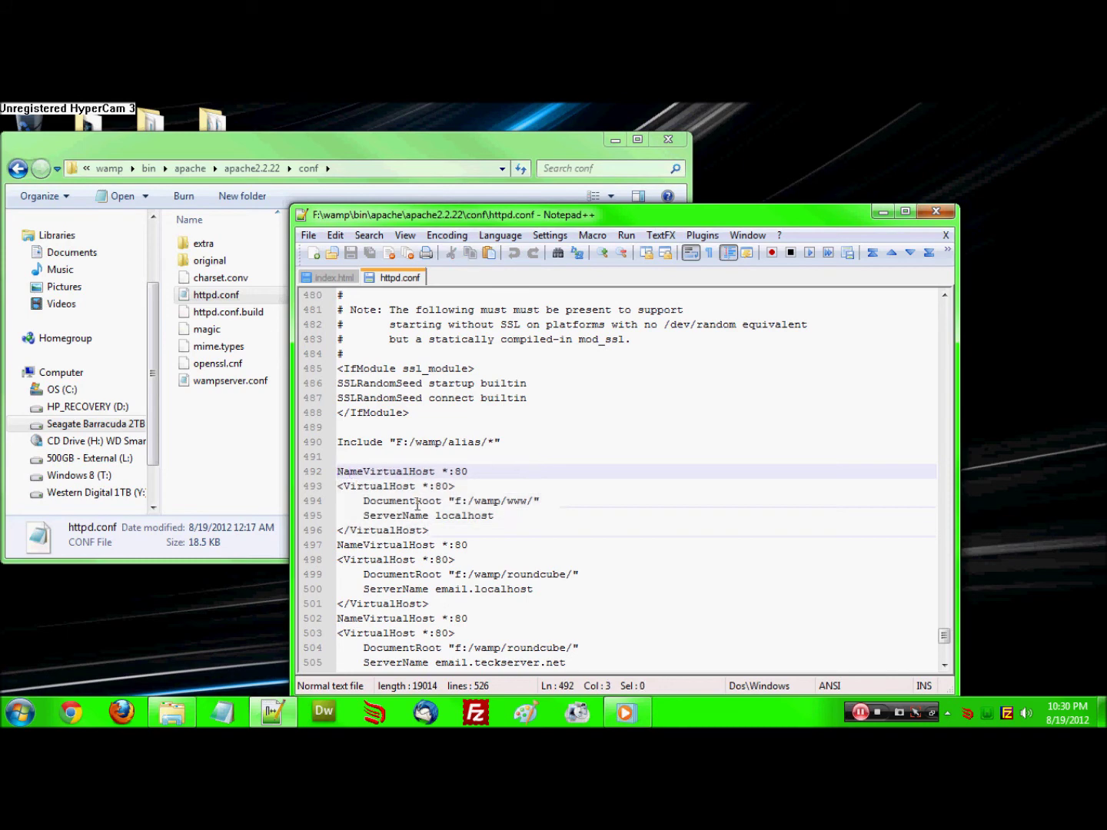
left_click_drag(430, 532, 341, 472)
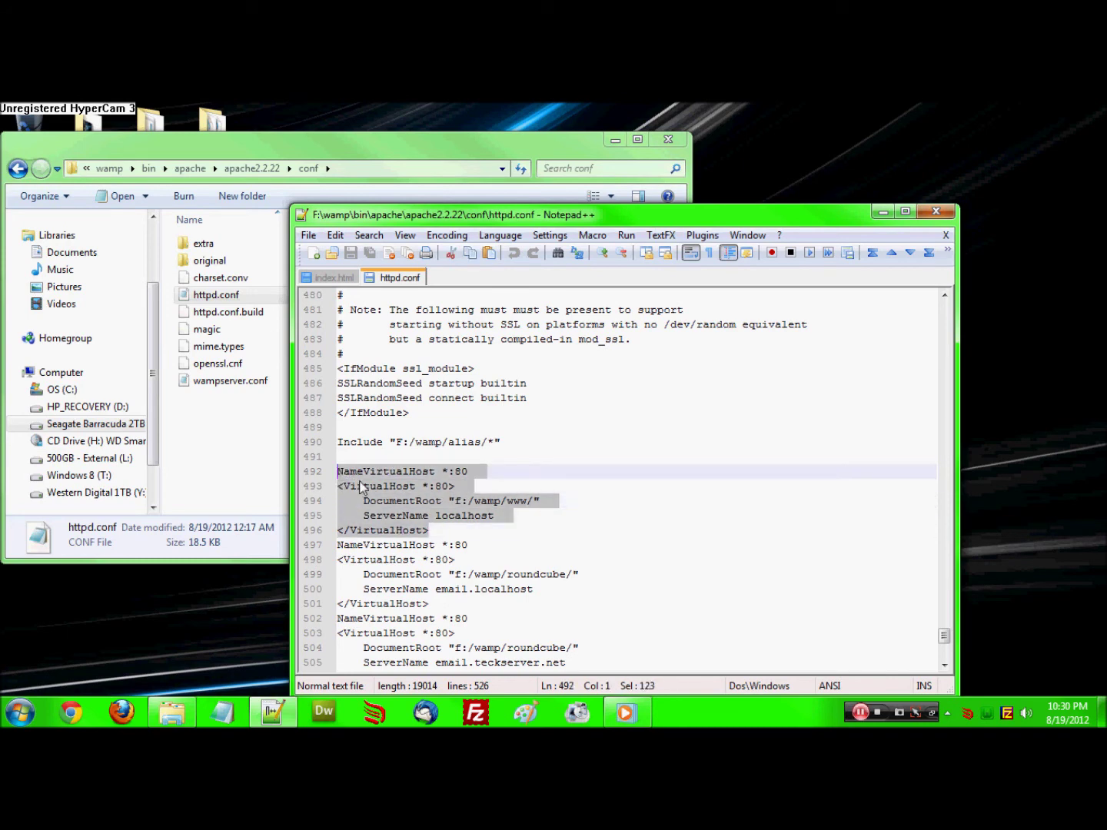
Duplicate the two dev VirtualHost blocks (lines 517–526) at the end of httpd.conf
left_click(364, 486)
scroll(430, 610, "down", 2)
scroll(432, 609, "down", 5)
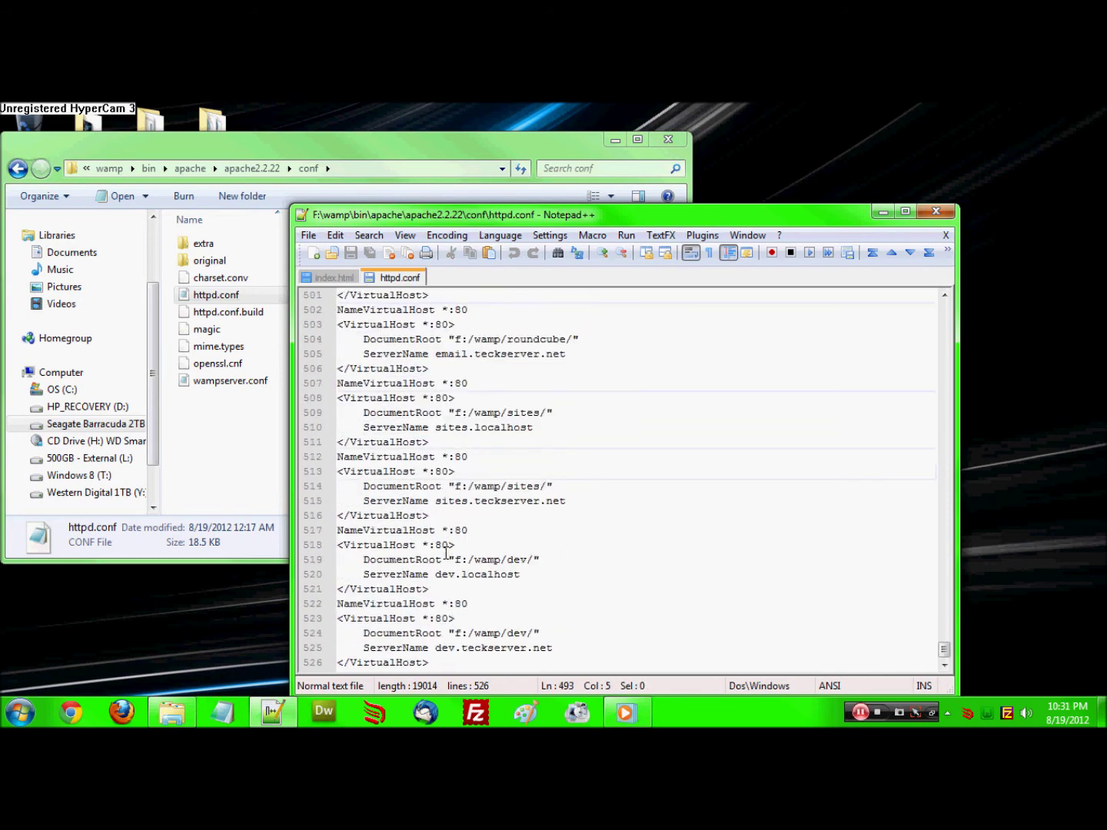
left_click_drag(433, 659, 337, 531)
key("ctrl+c")
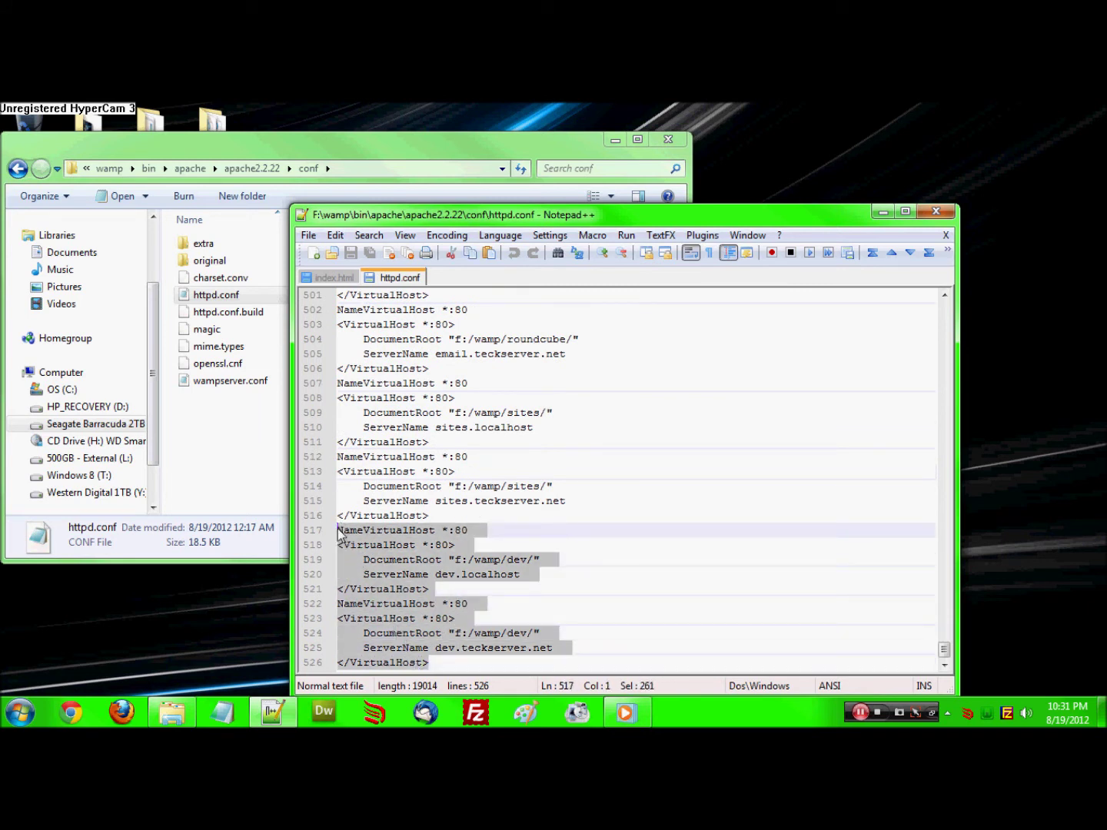
left_click(435, 662)
key("Return")
key("ctrl+v")
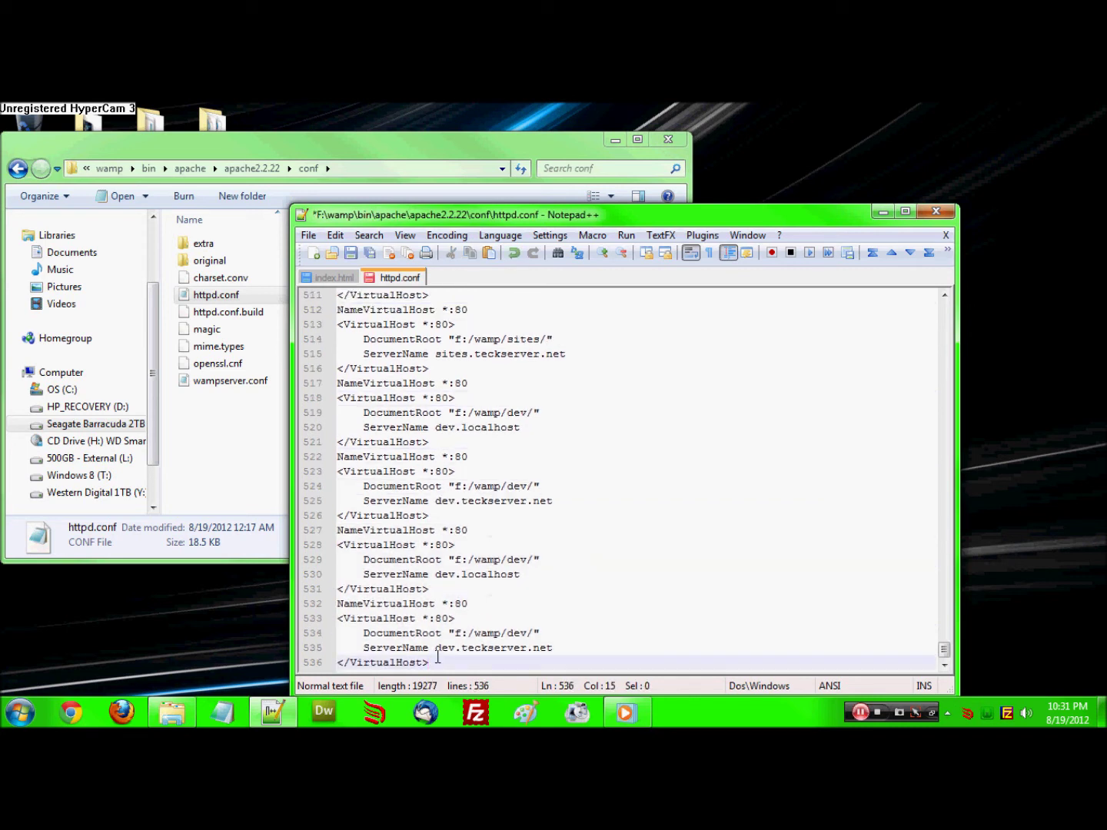
Change dev to test in both copied server names and document roots, then save and close httpd.conf
double_click(453, 648)
type("test")
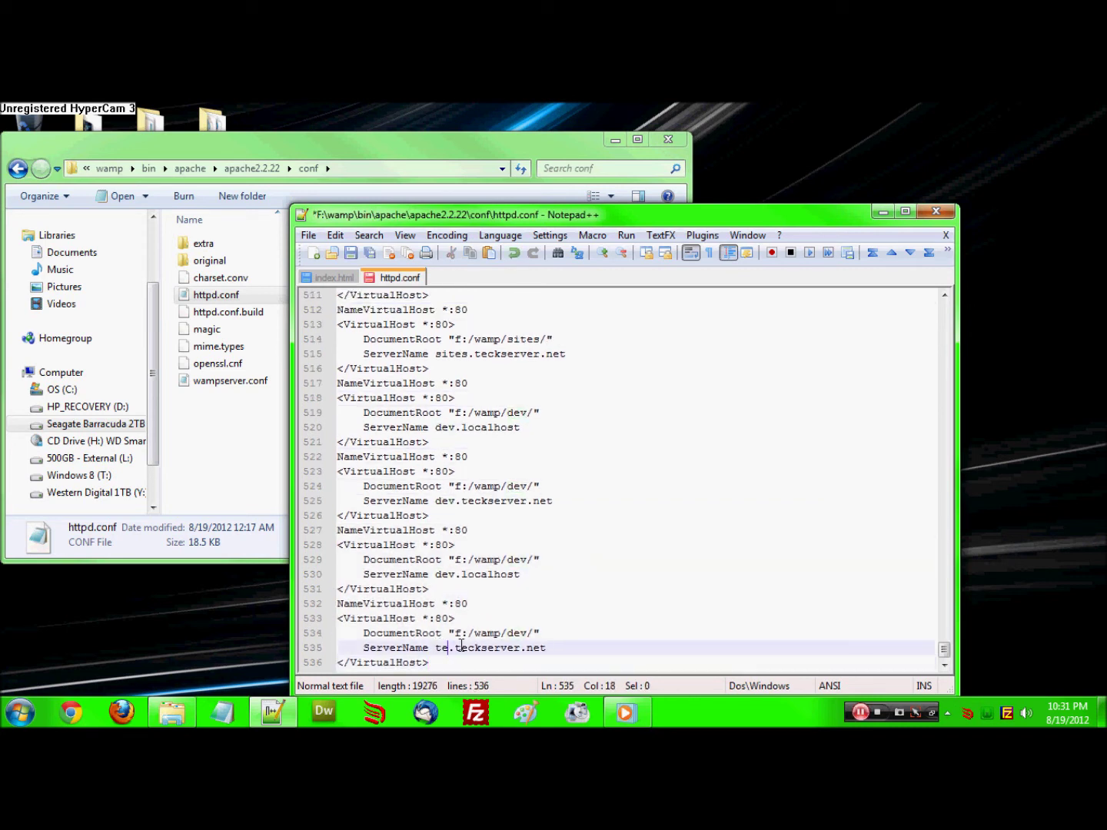
double_click(453, 576)
type("test")
double_click(527, 563)
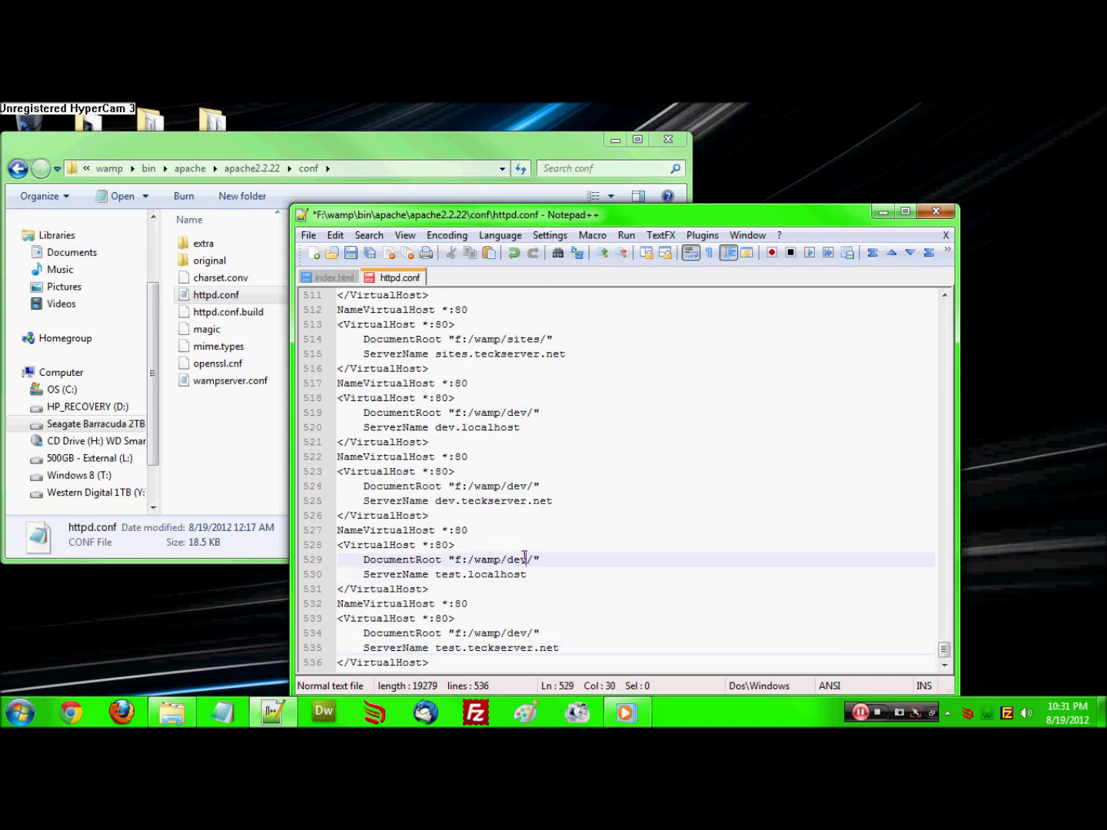
type("test")
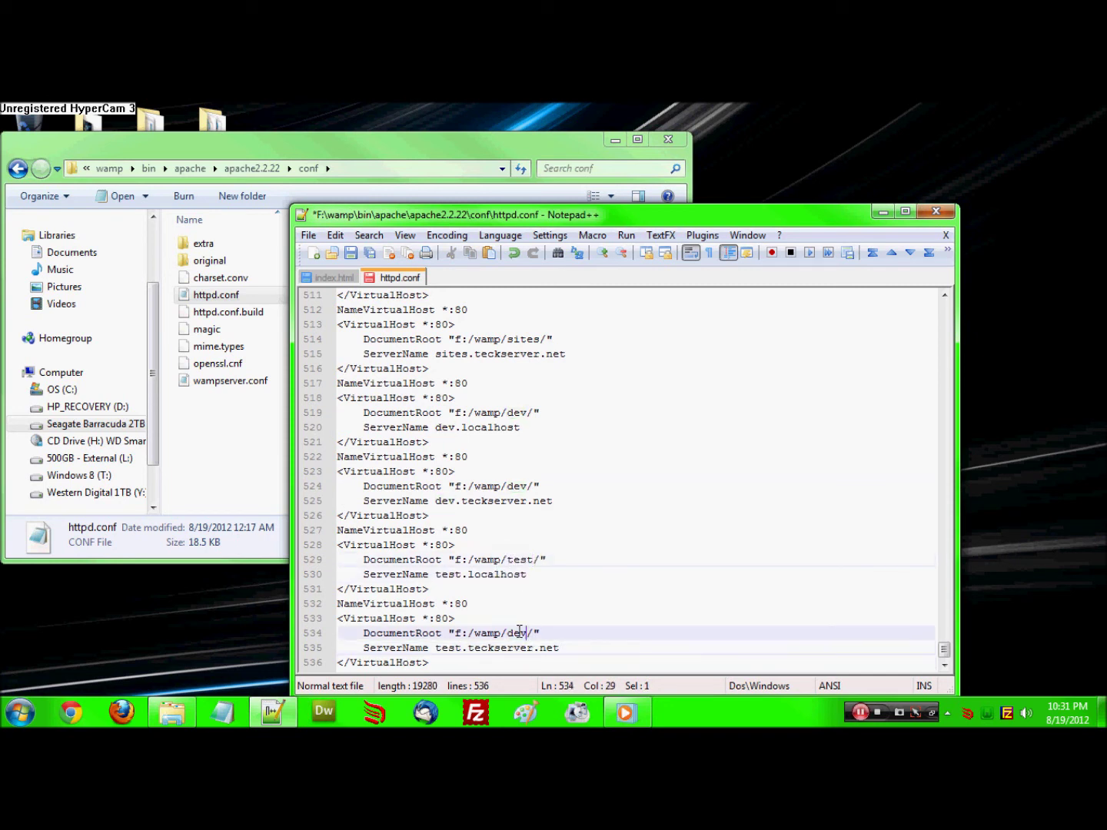
double_click(516, 634)
type("test")
key("ctrl+s")
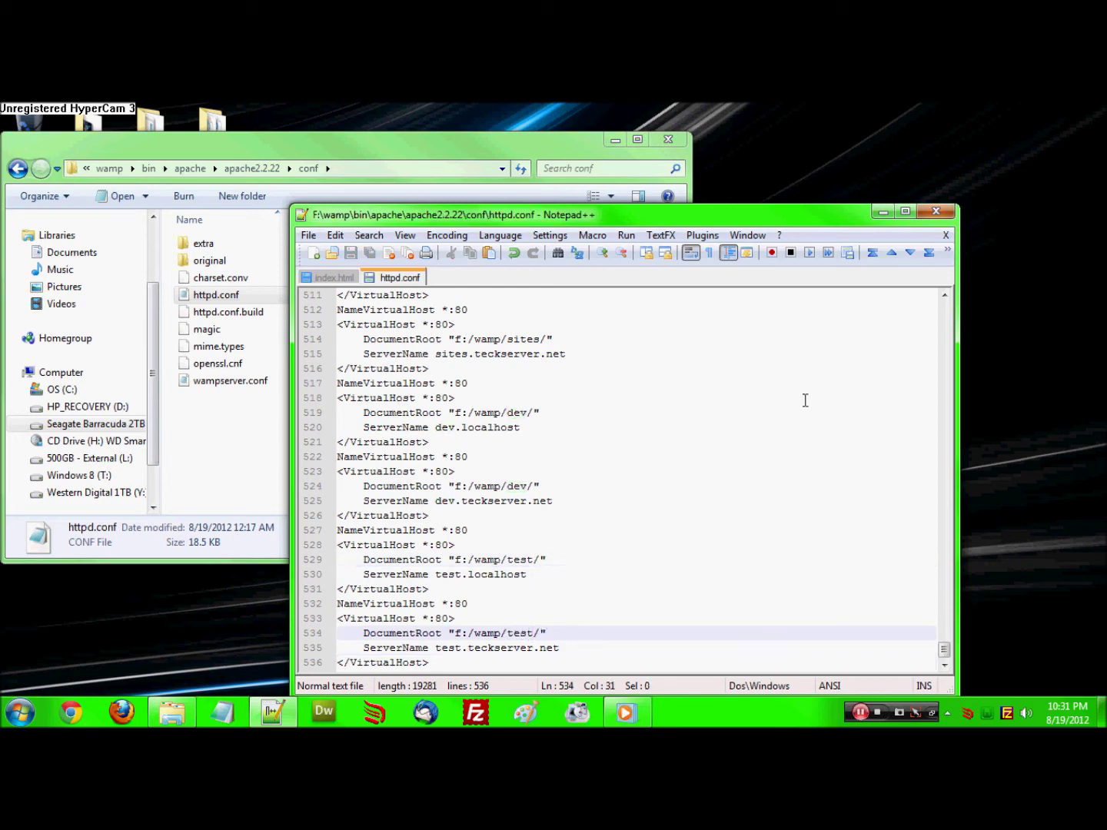
left_click(945, 236)
Close index.html and Notepad++, then start adding a new alias directory in WampServer
left_click(945, 237)
left_click(935, 212)
left_click(980, 717)
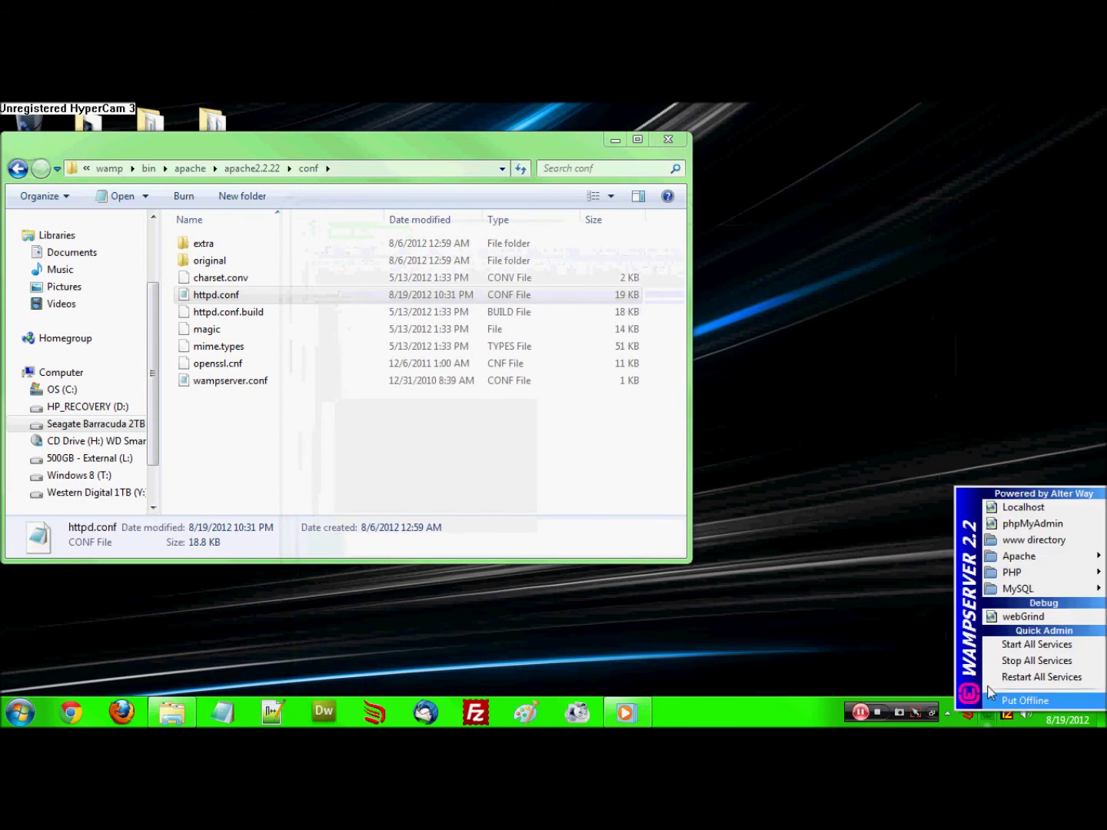
mouse_move(1031, 564)
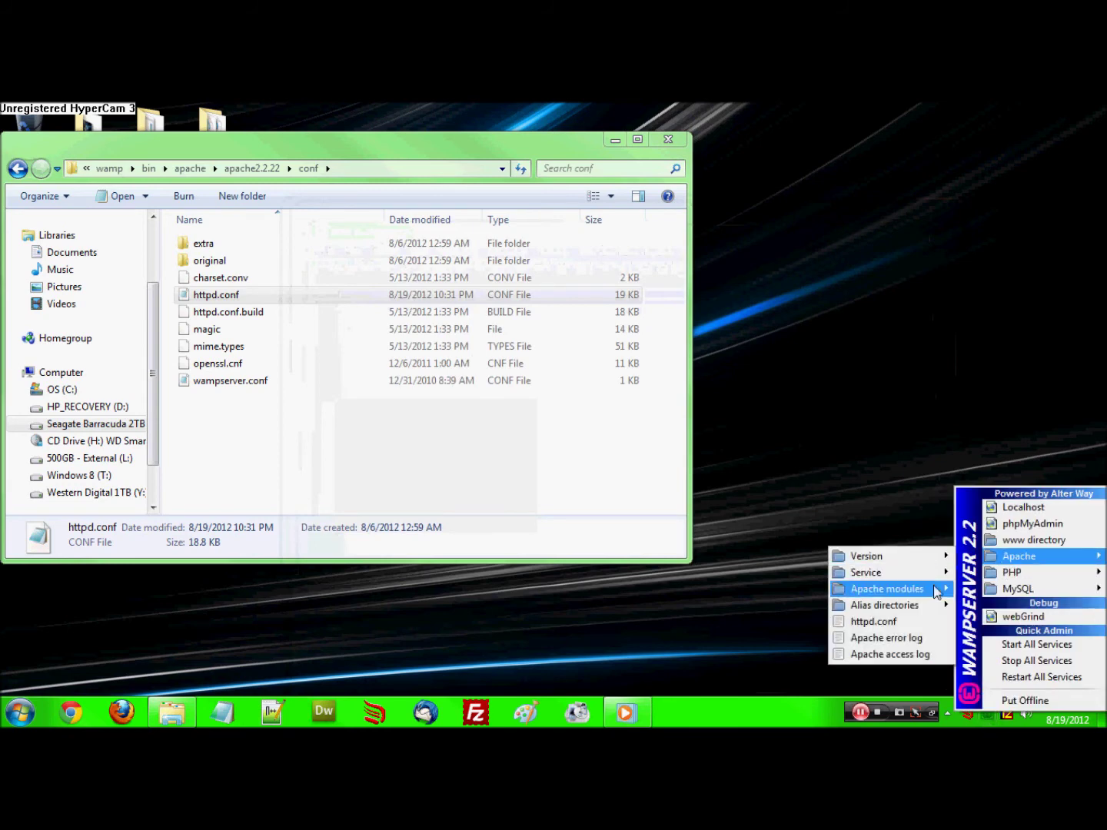
mouse_move(919, 607)
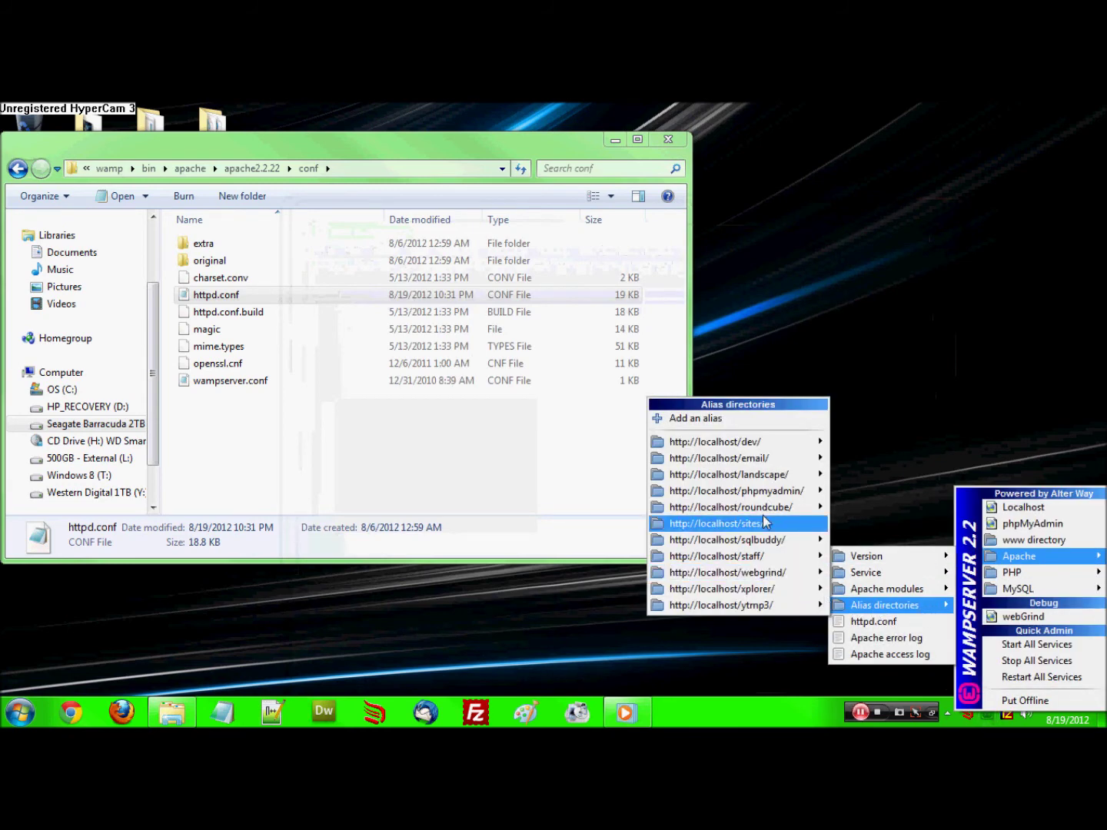
left_click(695, 418)
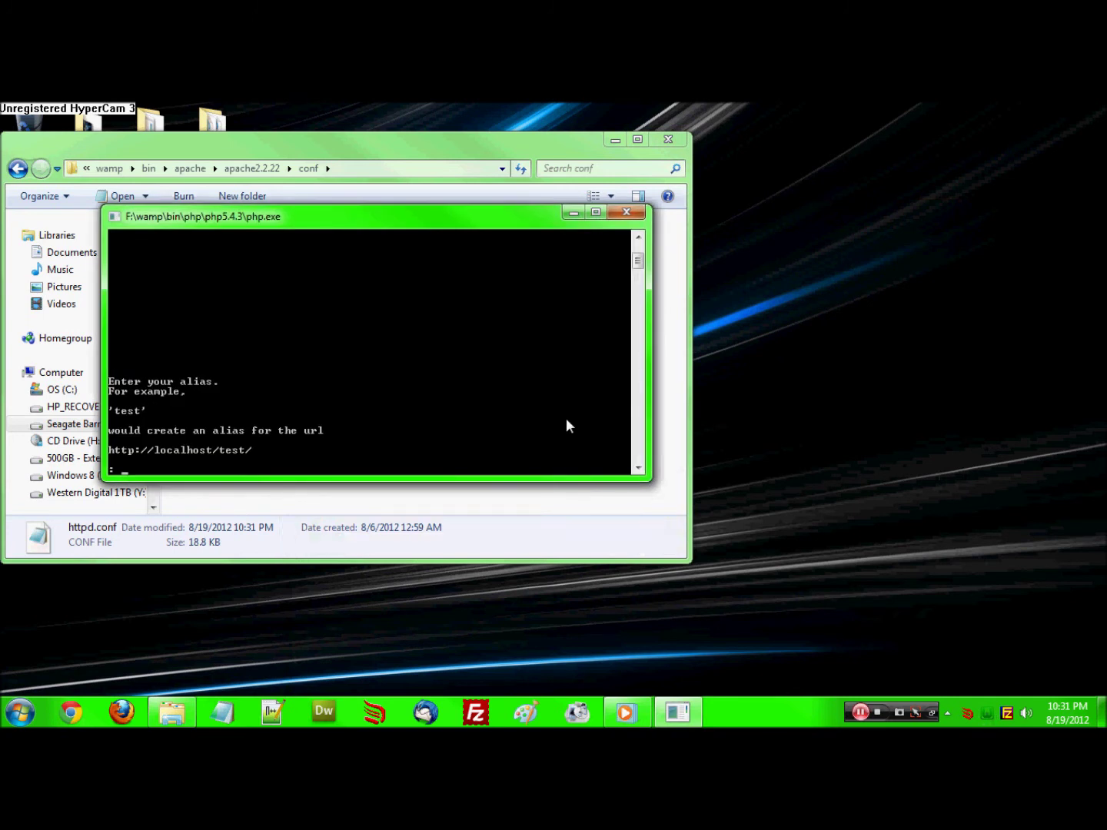
Create the alias test pointing to f:/wamp/test/ and exit the alias console
type("test")
key("Return")
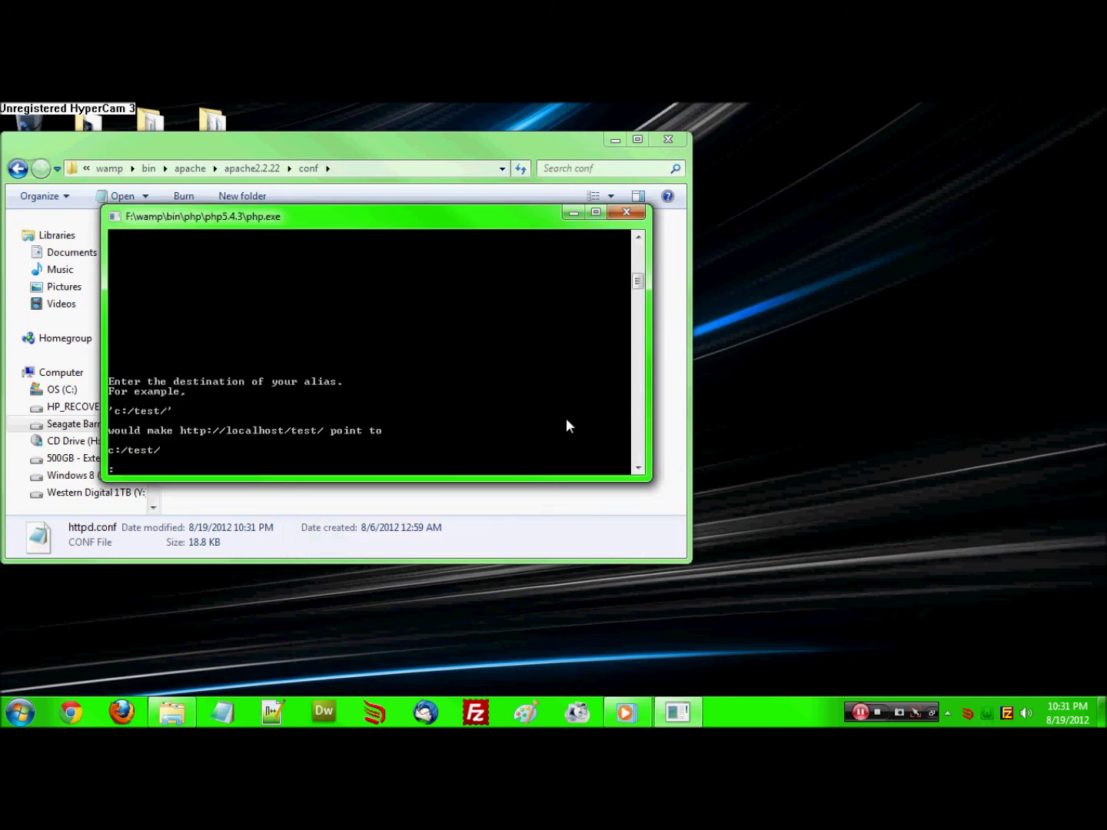
type("f:/wamp")
key("Return")
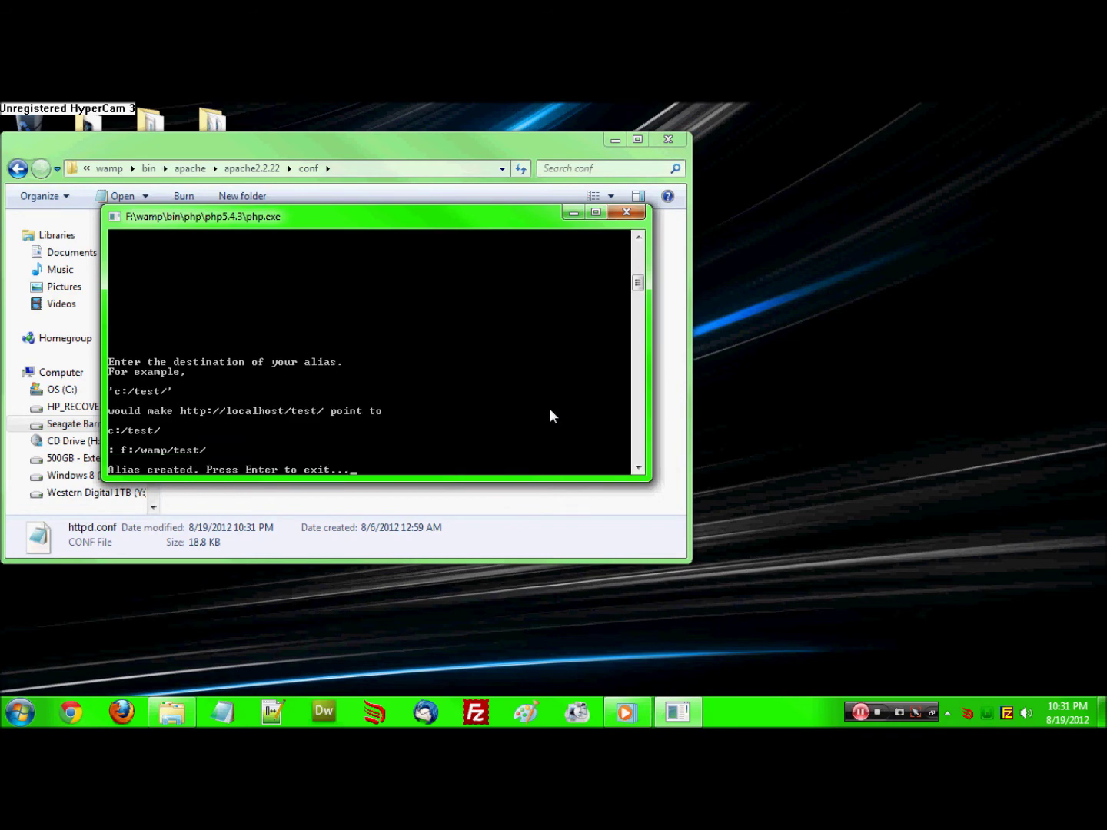
key("Return")
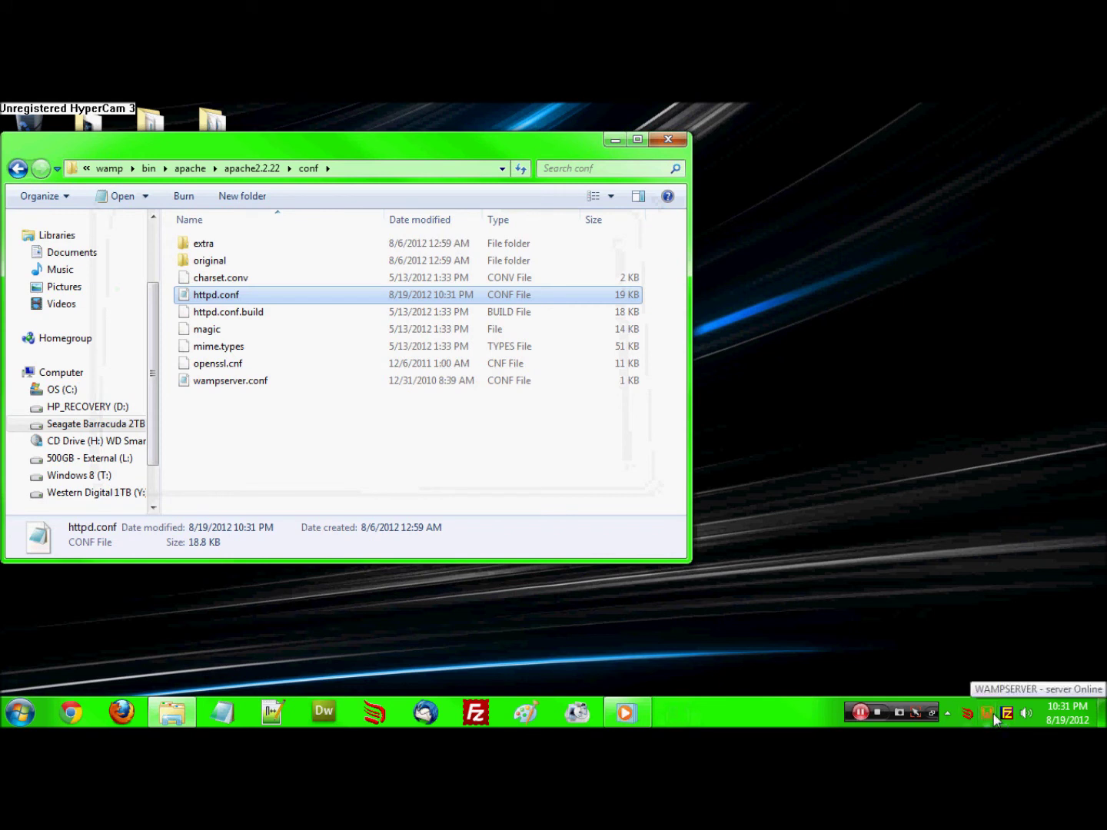
Restart the Apache service from the WampServer menu
left_click(988, 716)
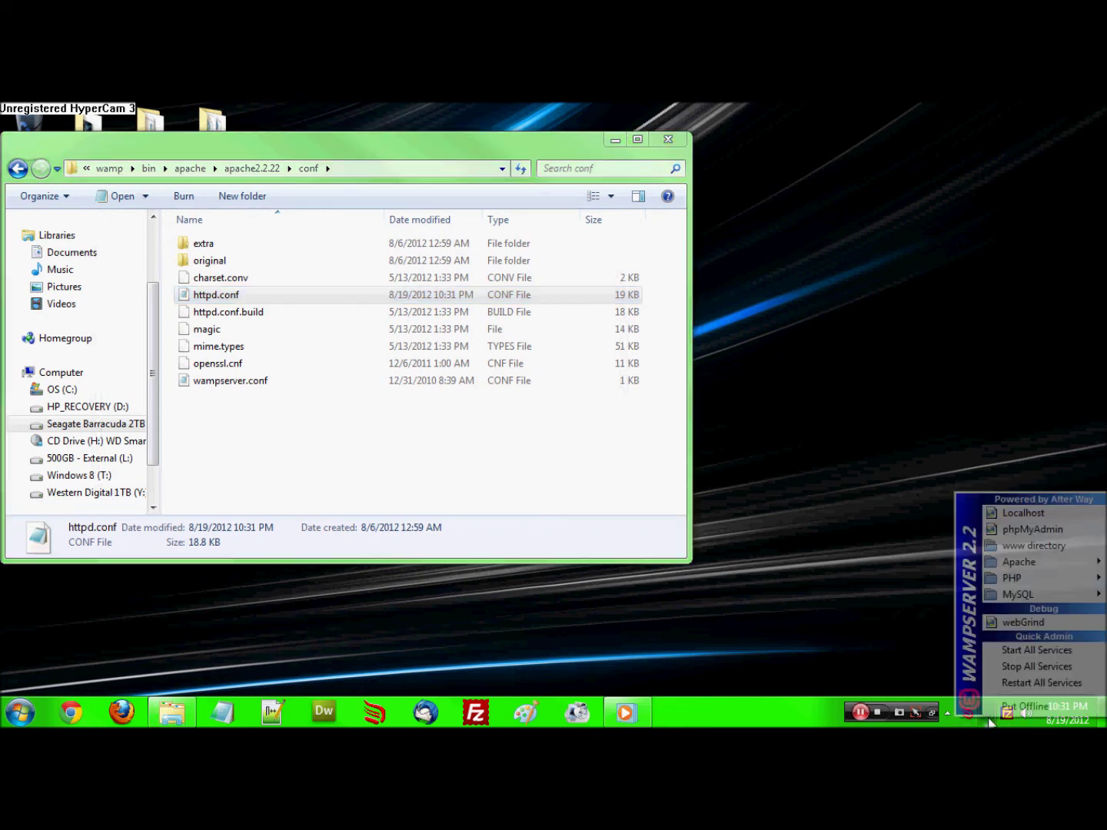
mouse_move(1022, 565)
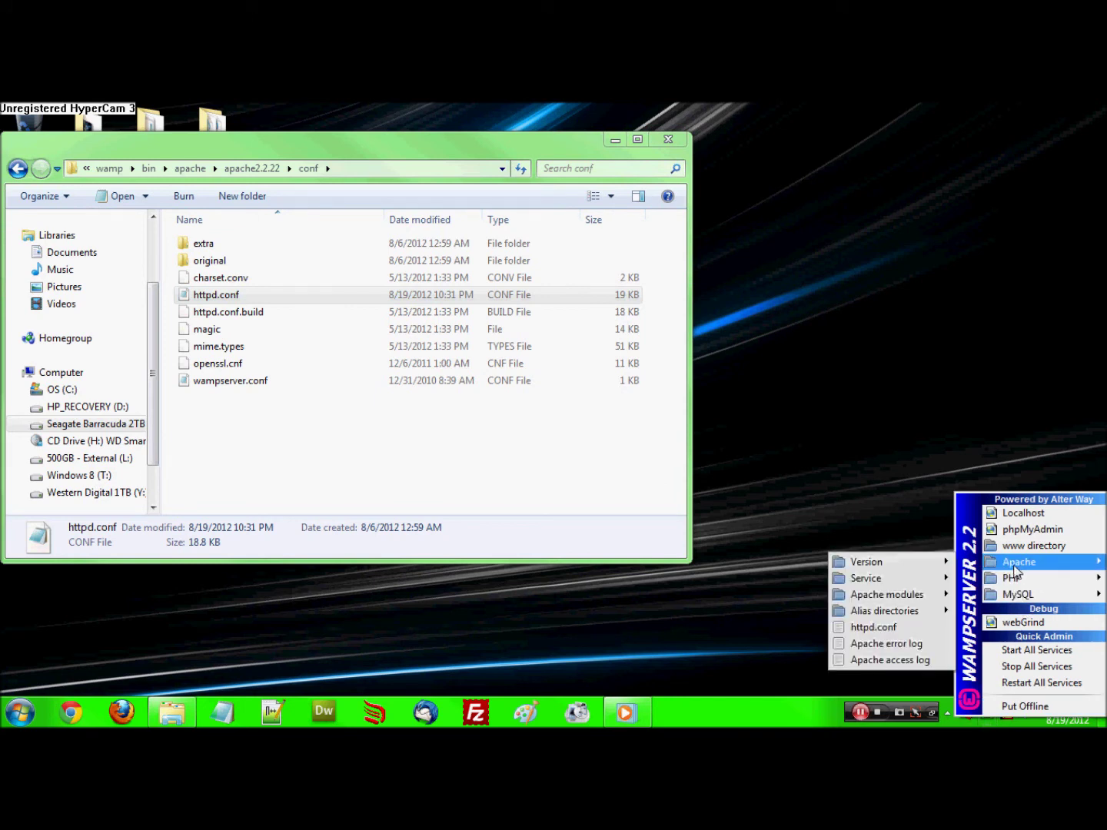
mouse_move(917, 580)
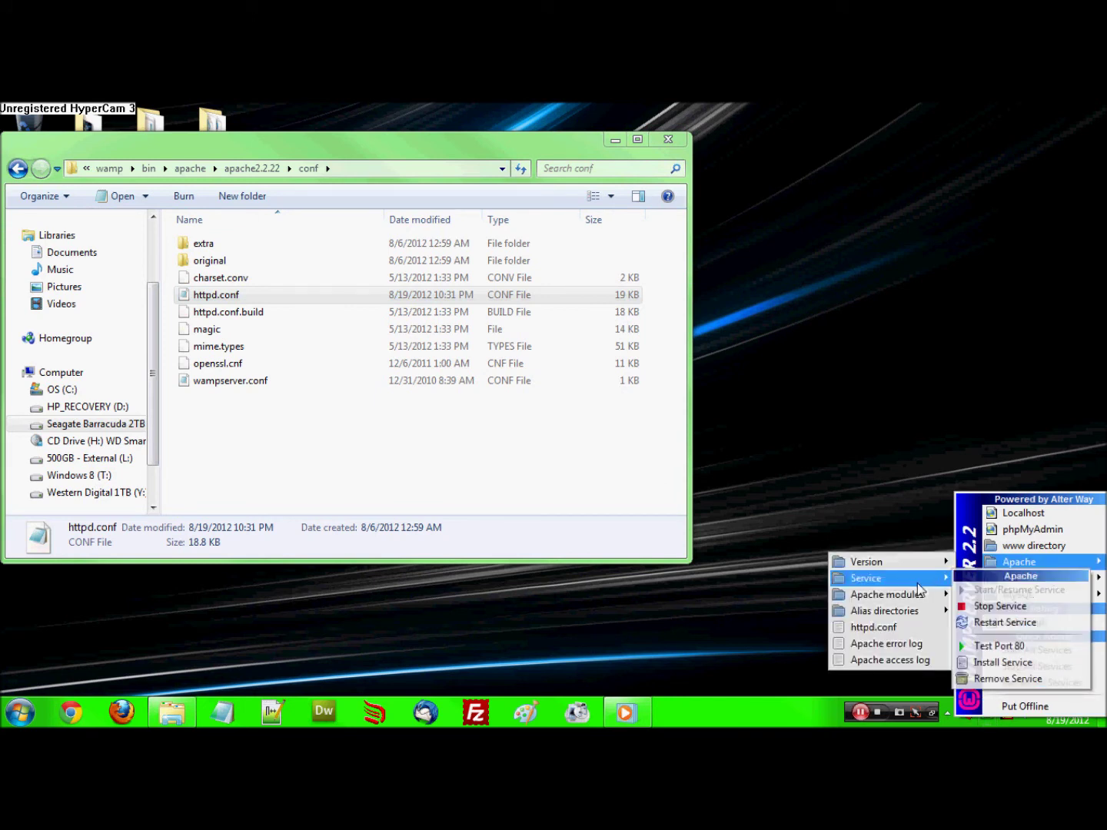
left_click(985, 621)
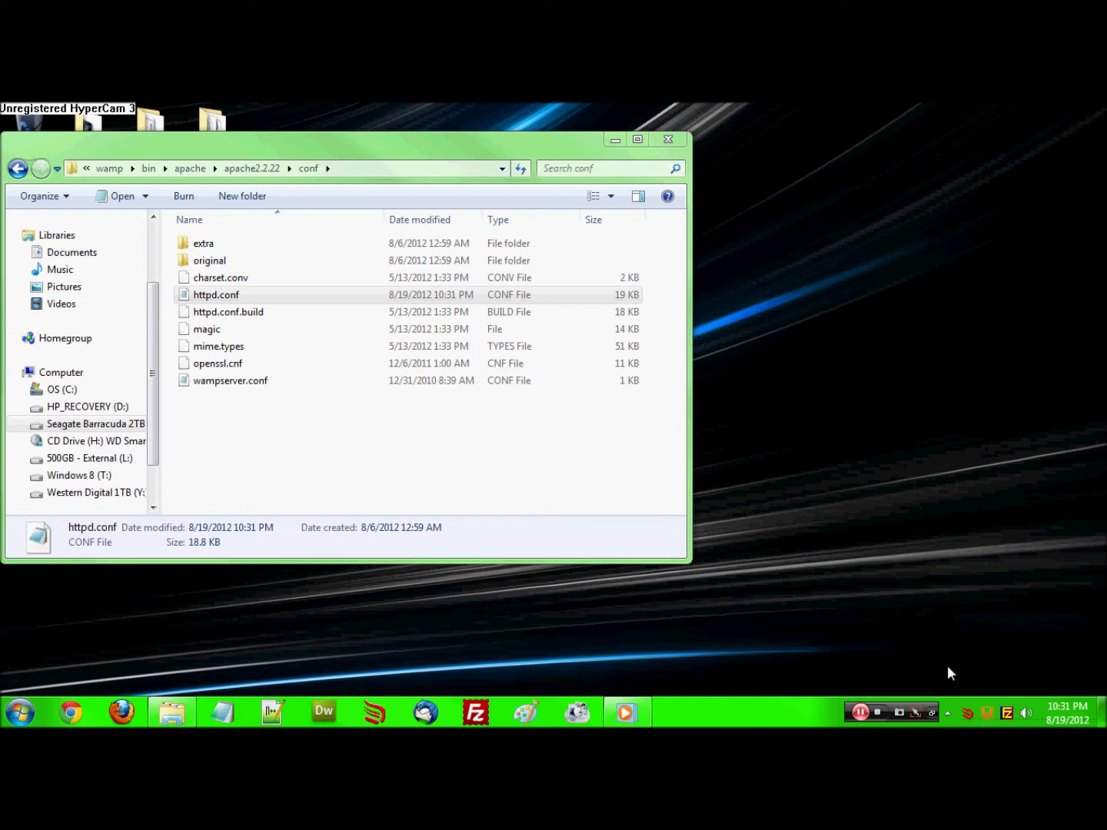
Refresh the public IP in the No-IP client, then restart all WampServer services
left_click(948, 713)
left_click(947, 605)
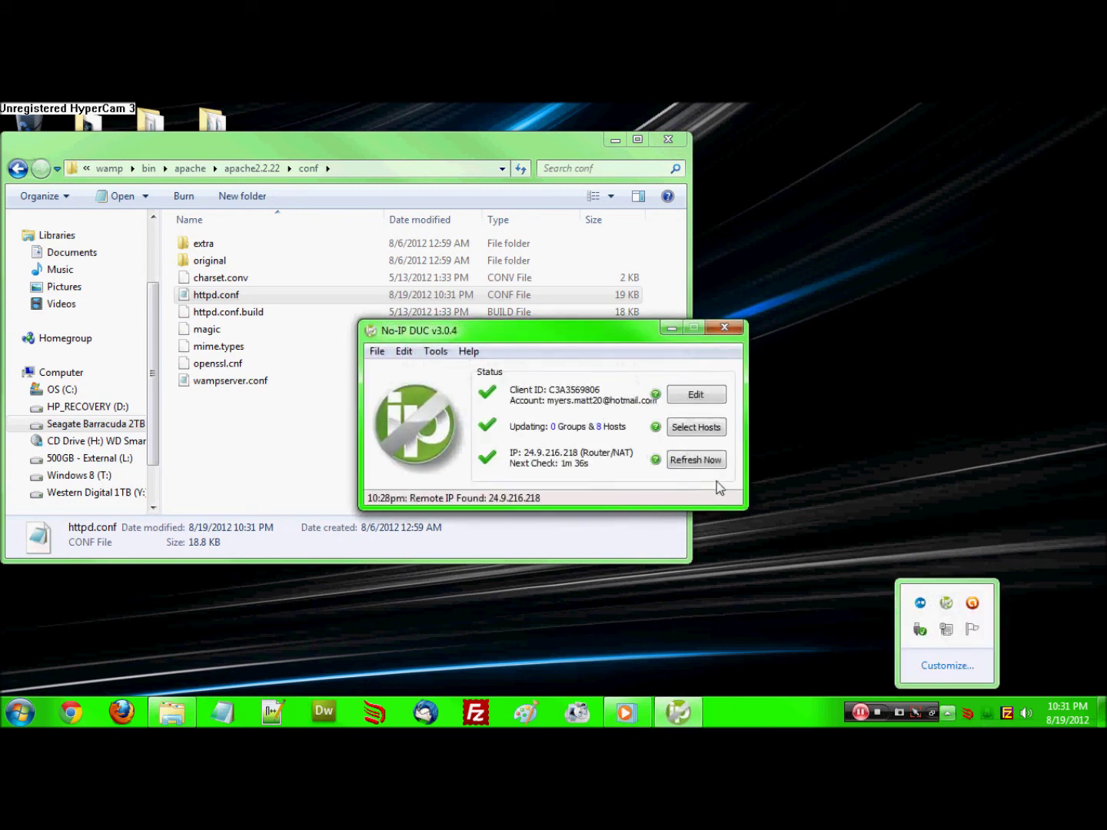
left_click(706, 463)
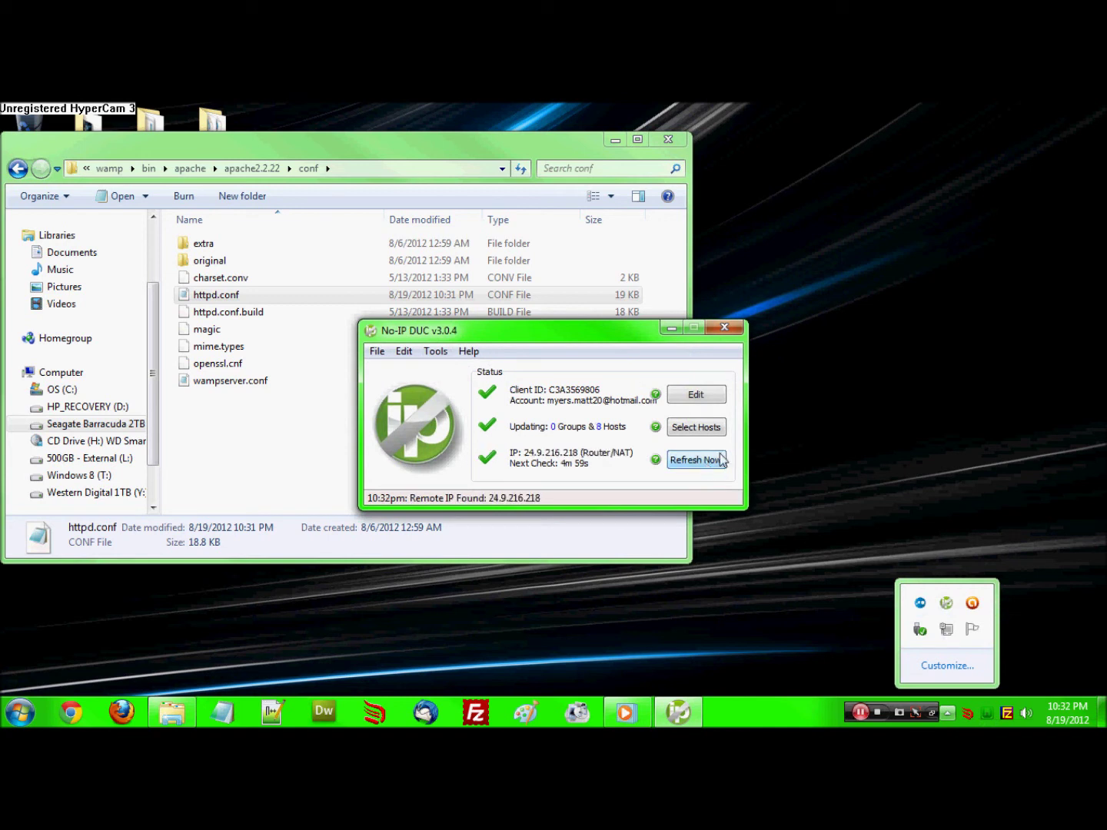
left_click(726, 330)
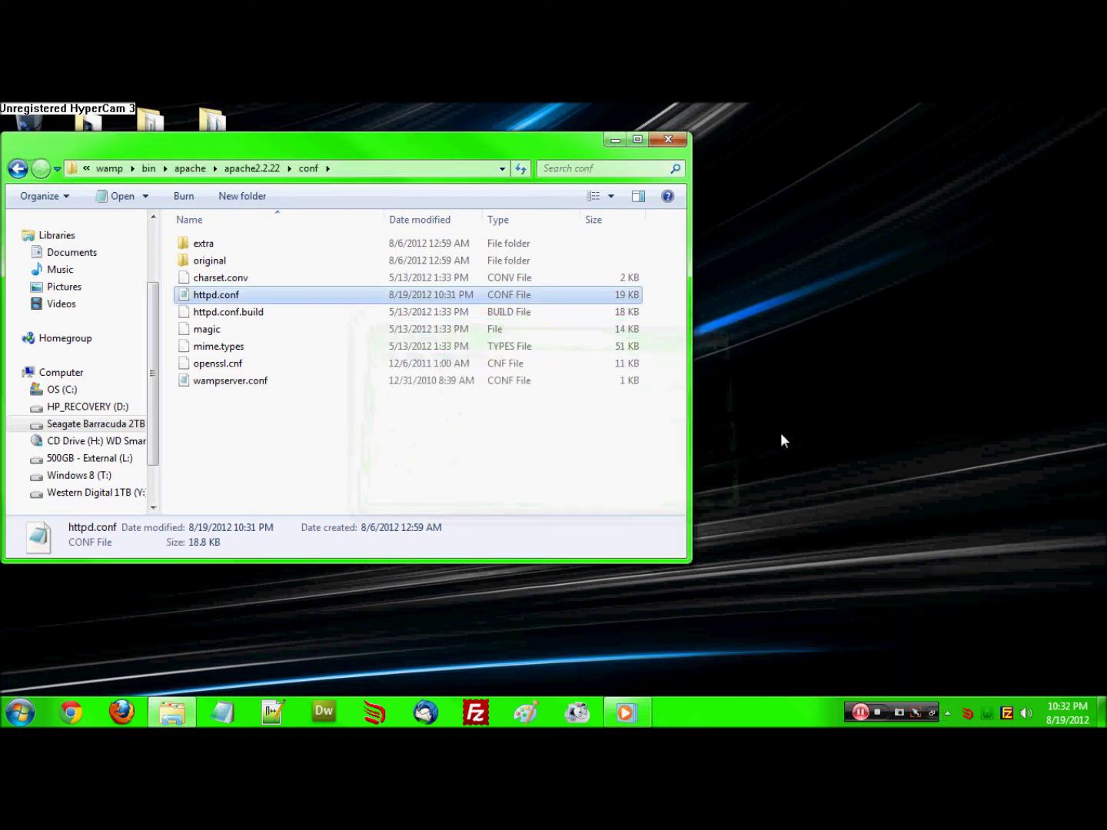
left_click(987, 715)
left_click(999, 673)
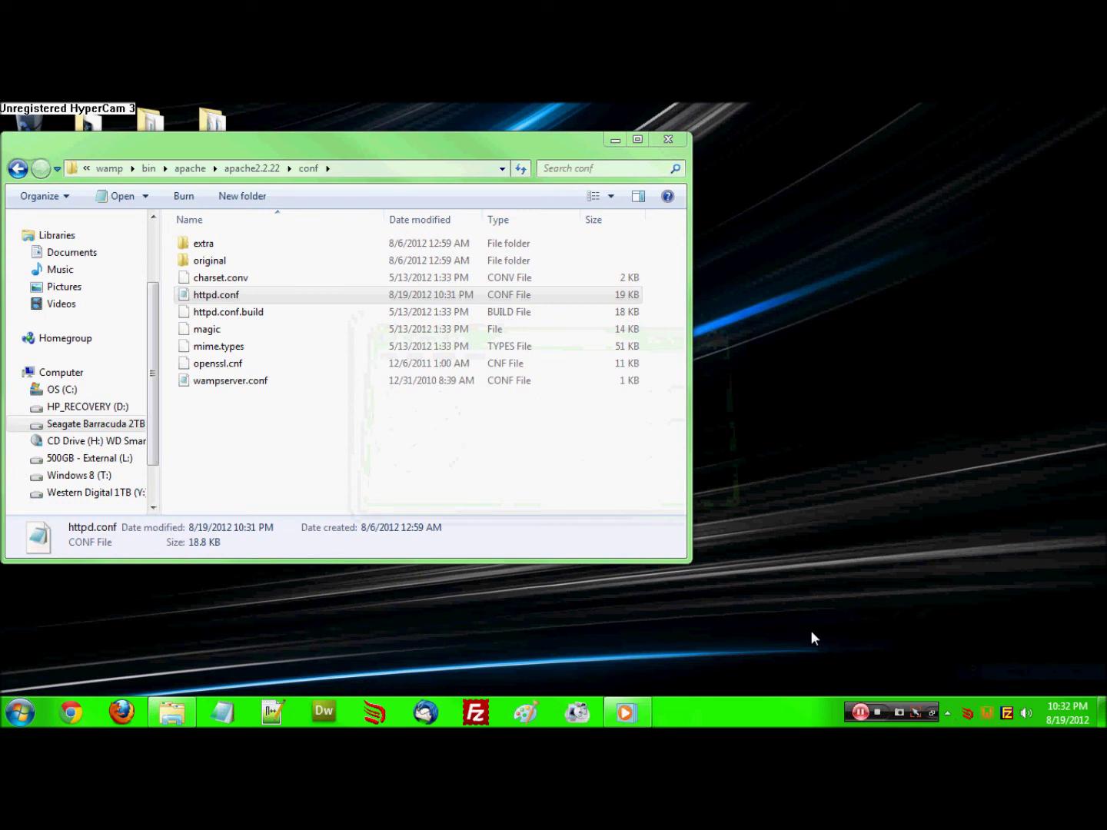
Open test.localhost in Chrome and confirm it shows the 'it works!' page
left_click(84, 714)
left_click(204, 143)
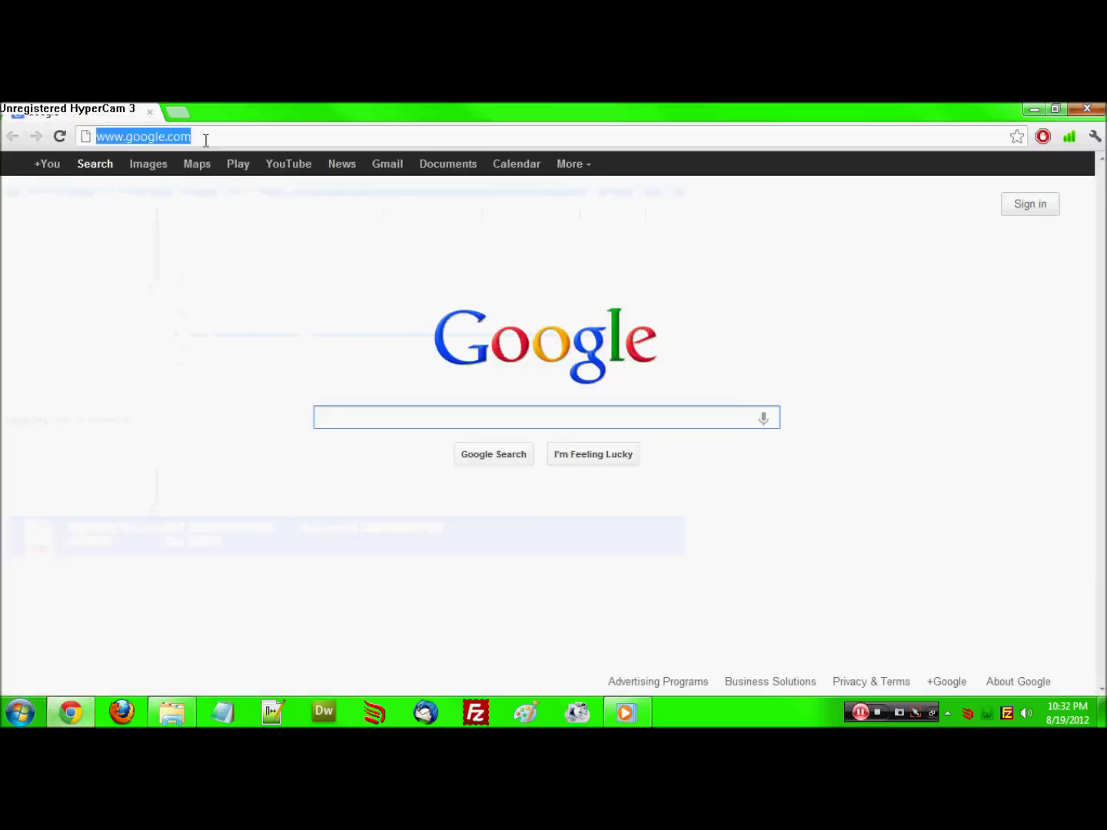
type("test.localhost")
key("Return")
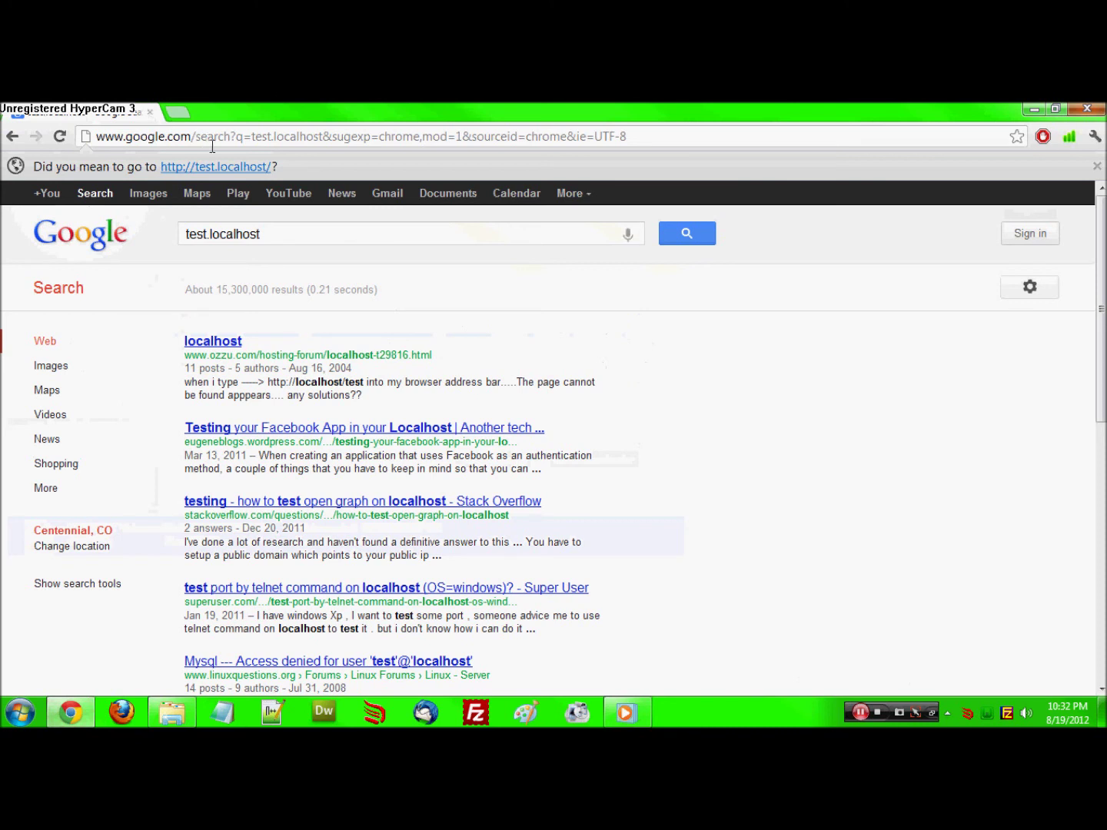
left_click(216, 167)
left_click_drag(63, 169, 3, 166)
left_click(68, 170)
Change the address to test.teckserver.net and open a new empty tab
left_click_drag(187, 135, 119, 136)
type("teckserver,n")
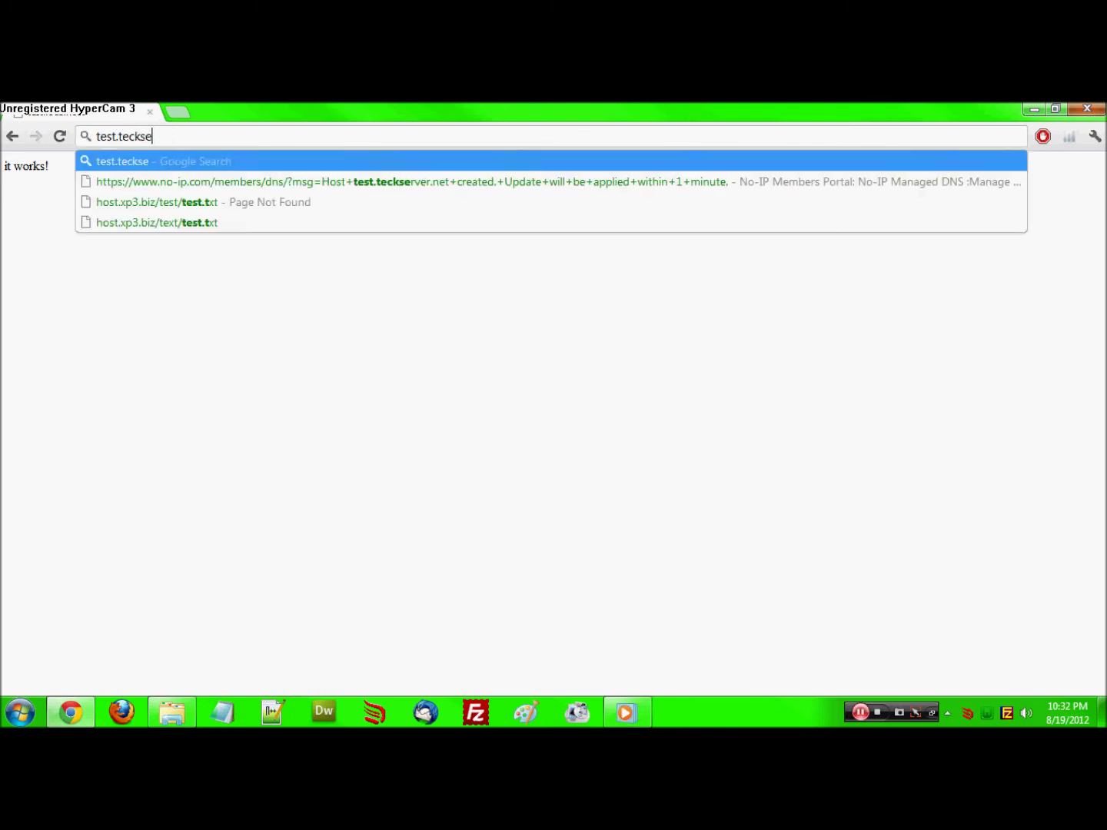
key("BackSpace")
key("BackSpace")
type(".n")
left_click(182, 116)
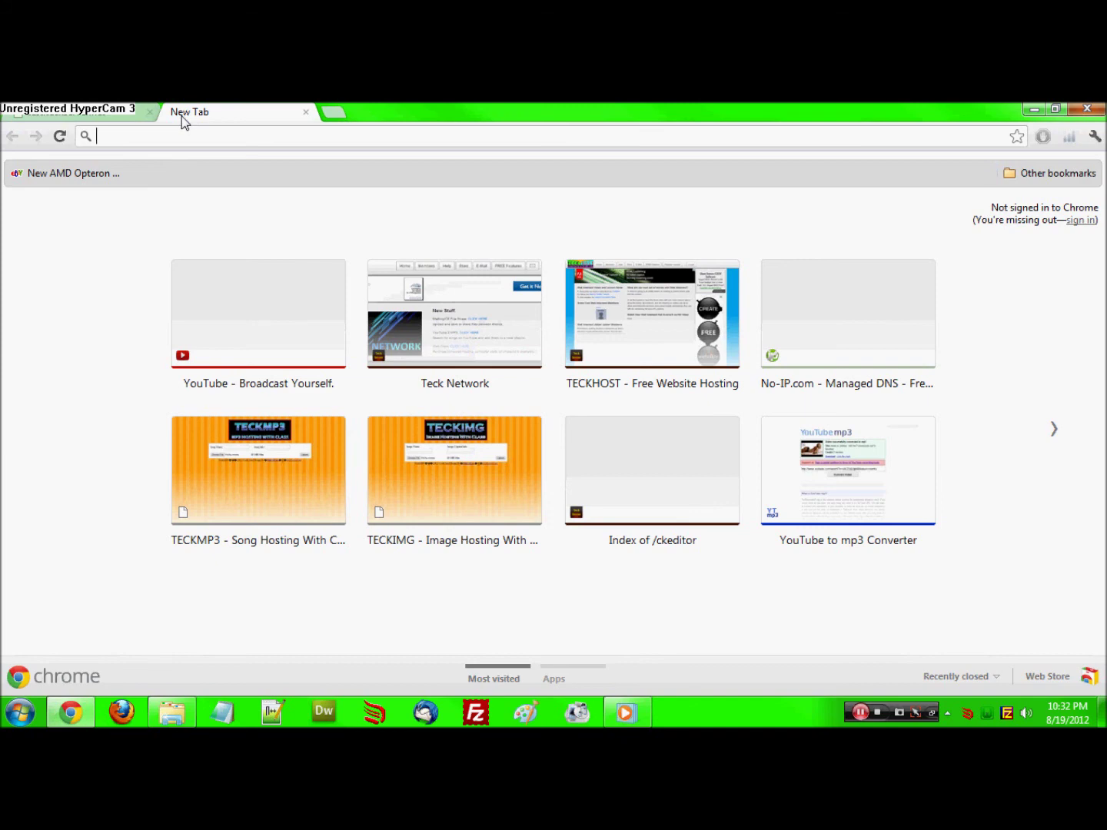
Load test.teckserver.net through the zend2 web proxy to confirm 'it works!', then close the proxy tab
type("free onl")
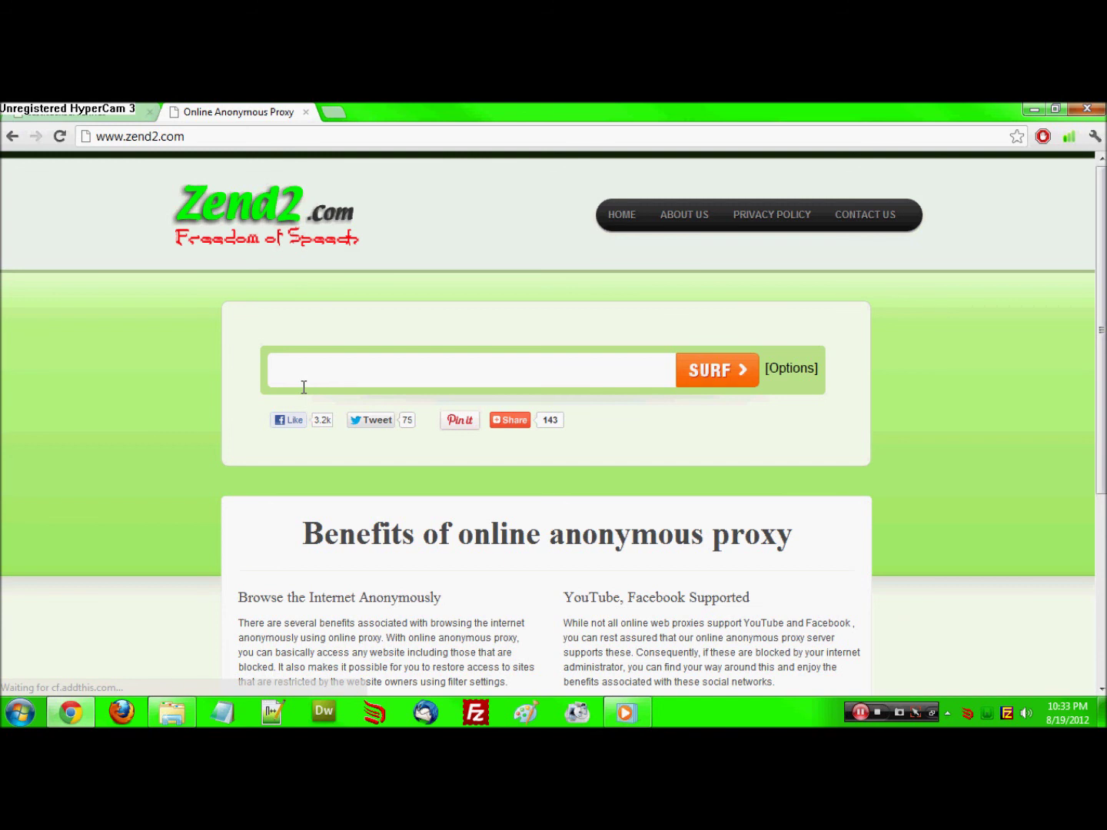
left_click(304, 387)
type("test")
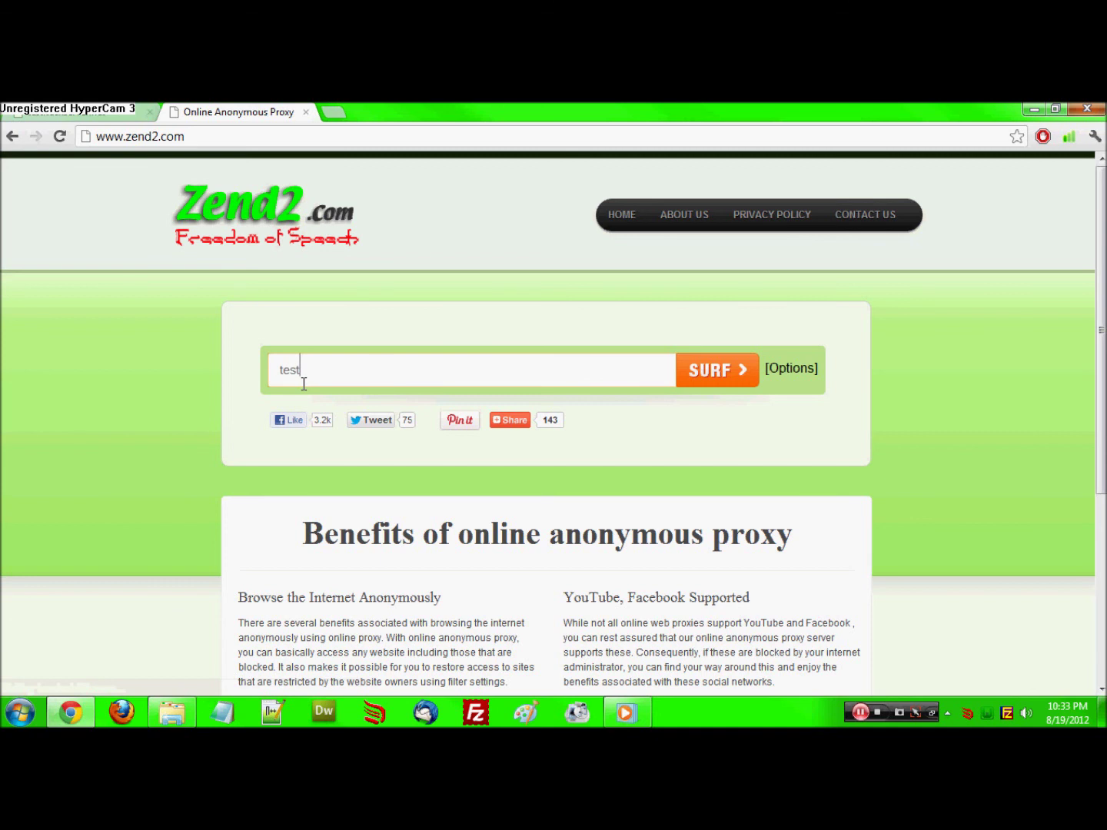
type(".teckserver.net")
left_click(700, 370)
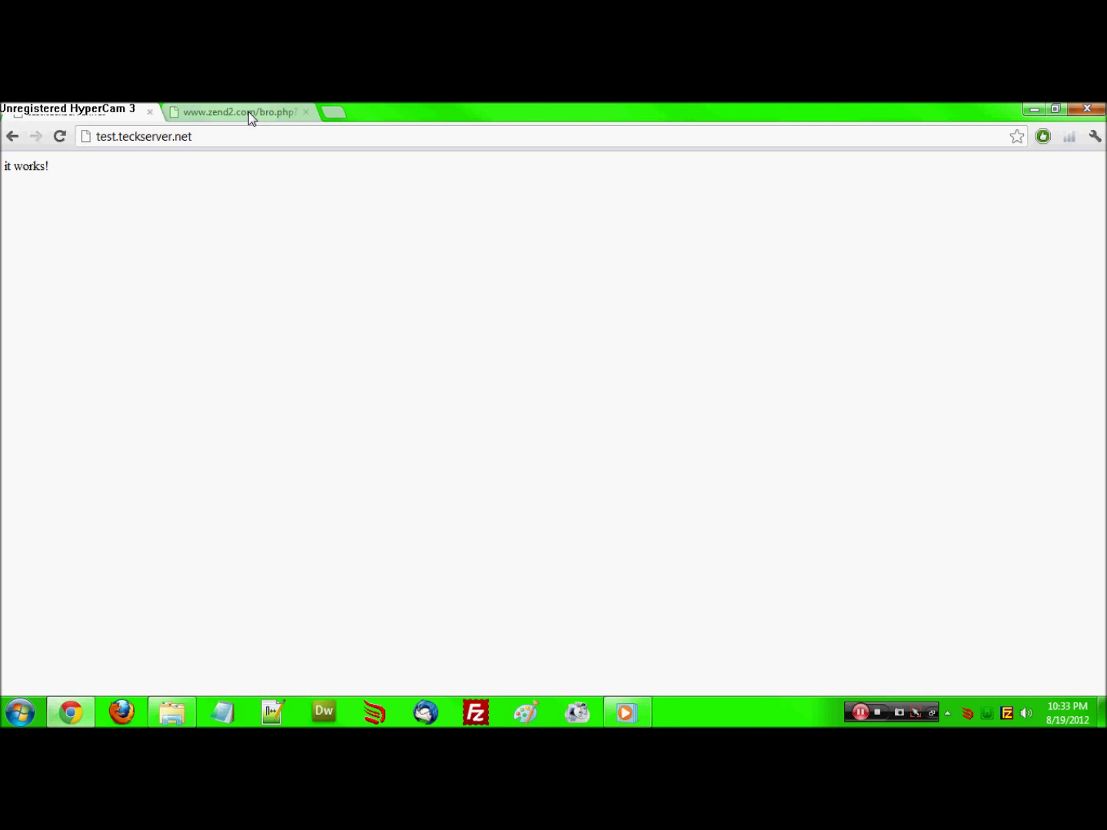
left_click(246, 109)
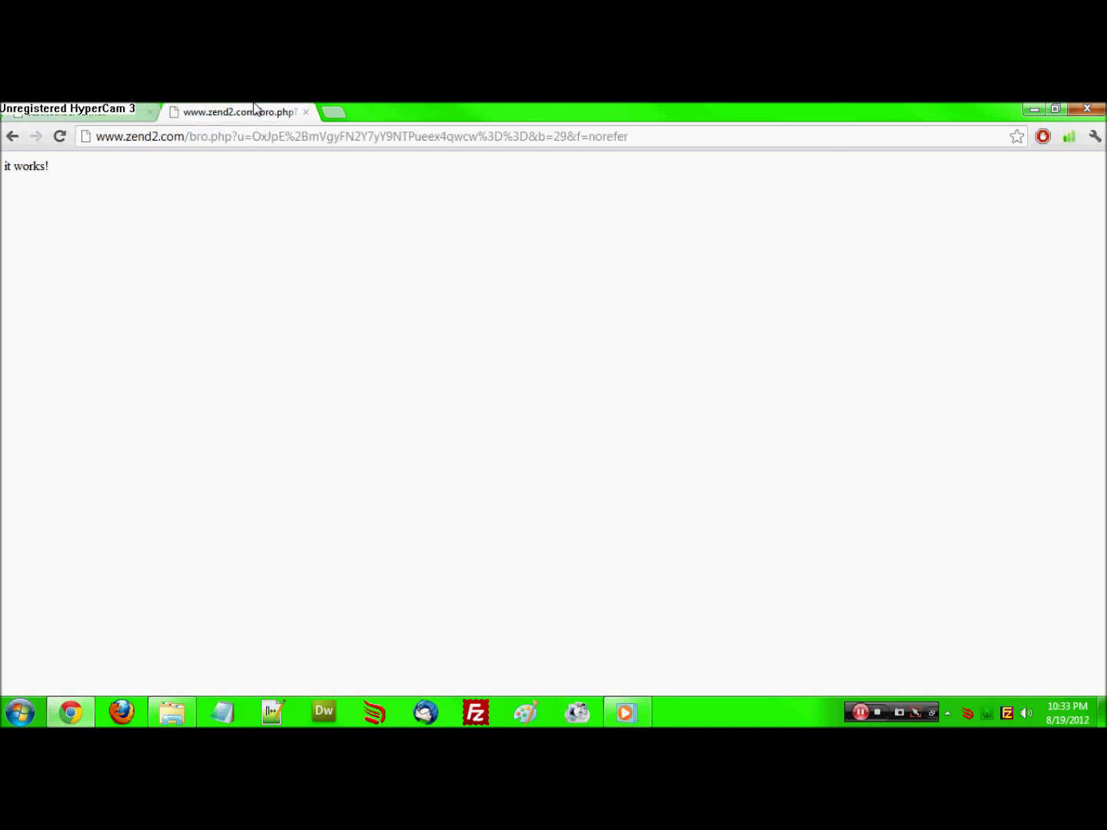
left_click(306, 112)
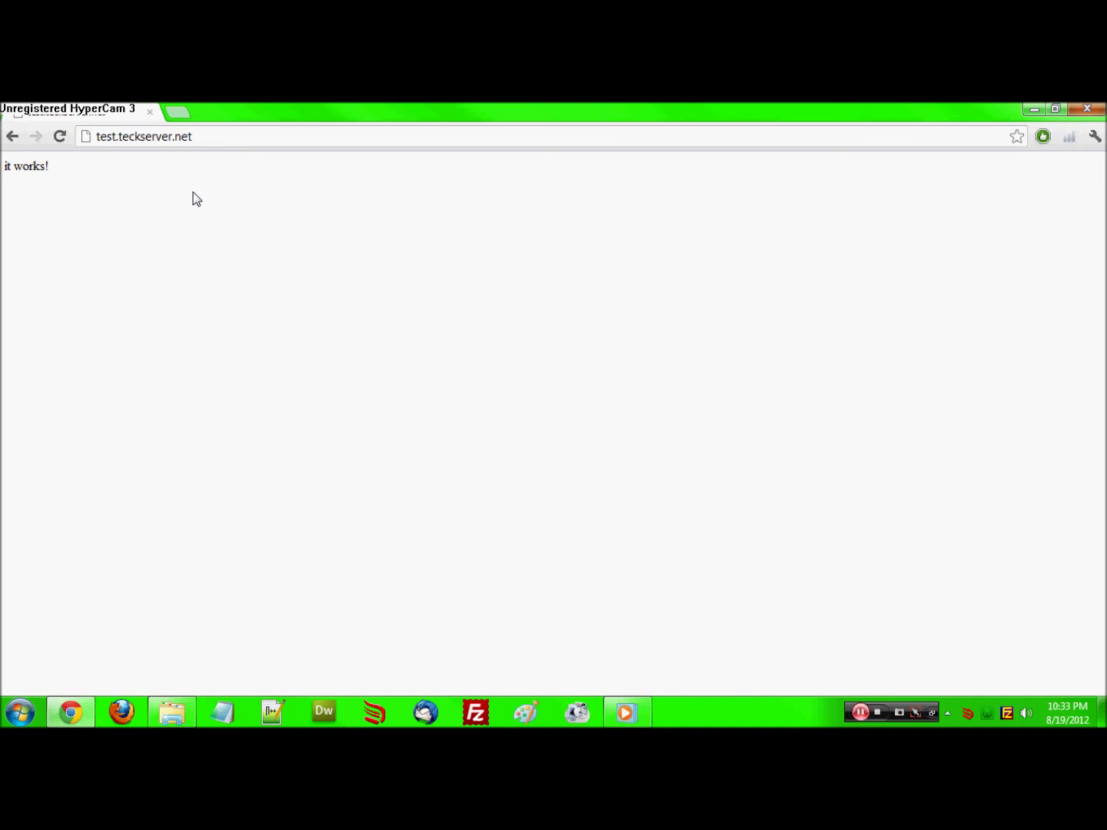
left_click(882, 713)
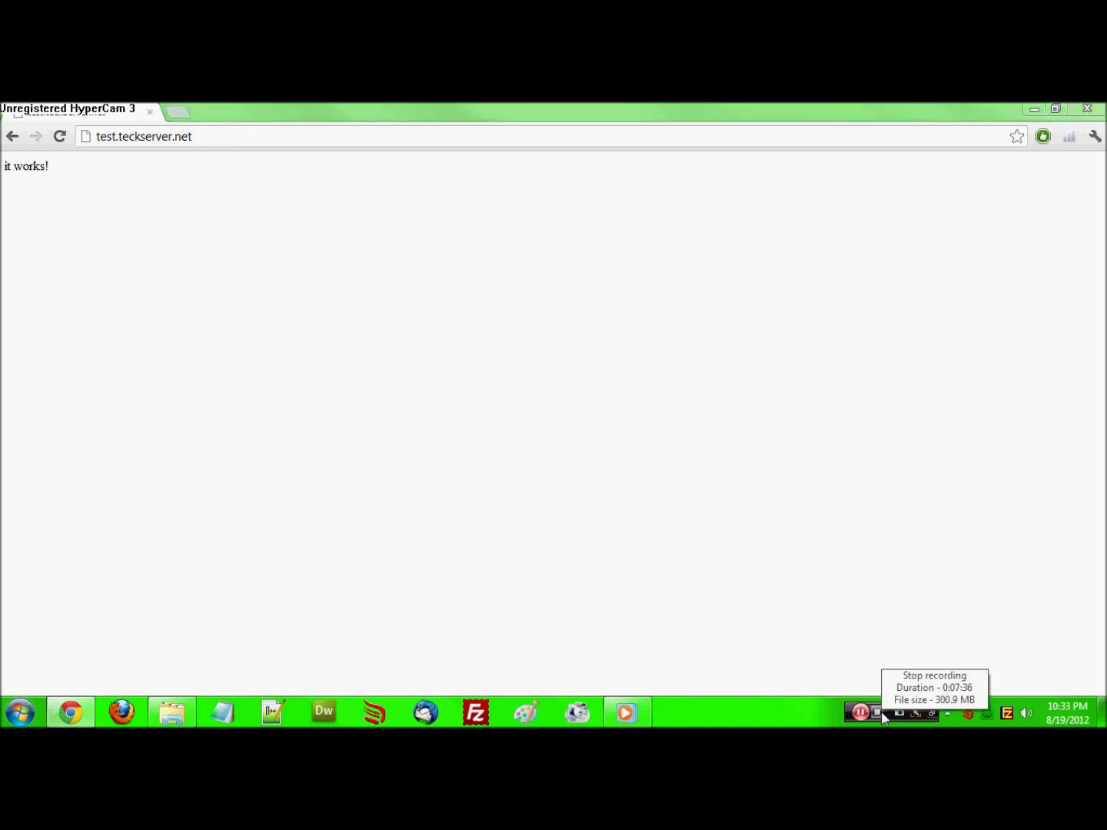